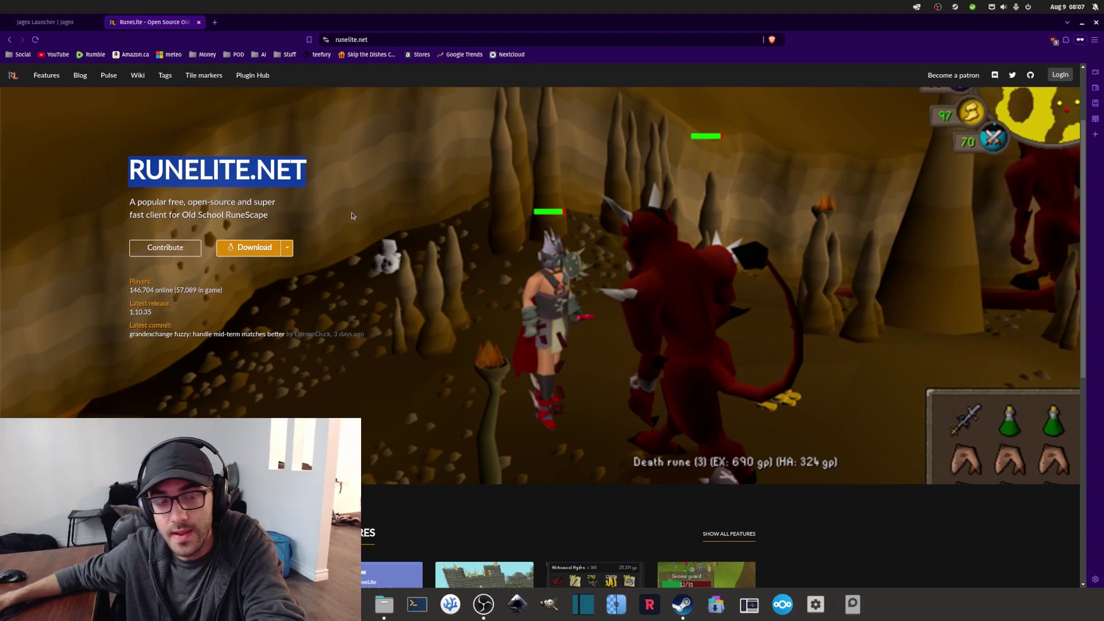
# Check the platform download options offered for the RuneLite client on runelite.net
pyautogui.scroll(-1, 353, 216)
pyautogui.click(287, 196)
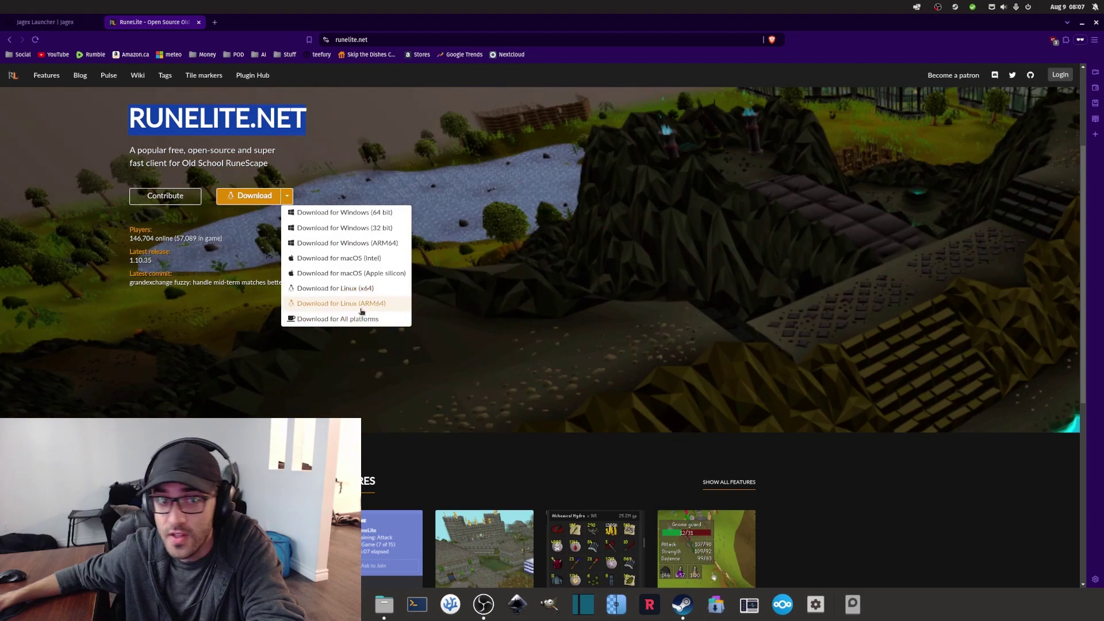
pyautogui.click(598, 282)
pyautogui.scroll(3, 361, 154)
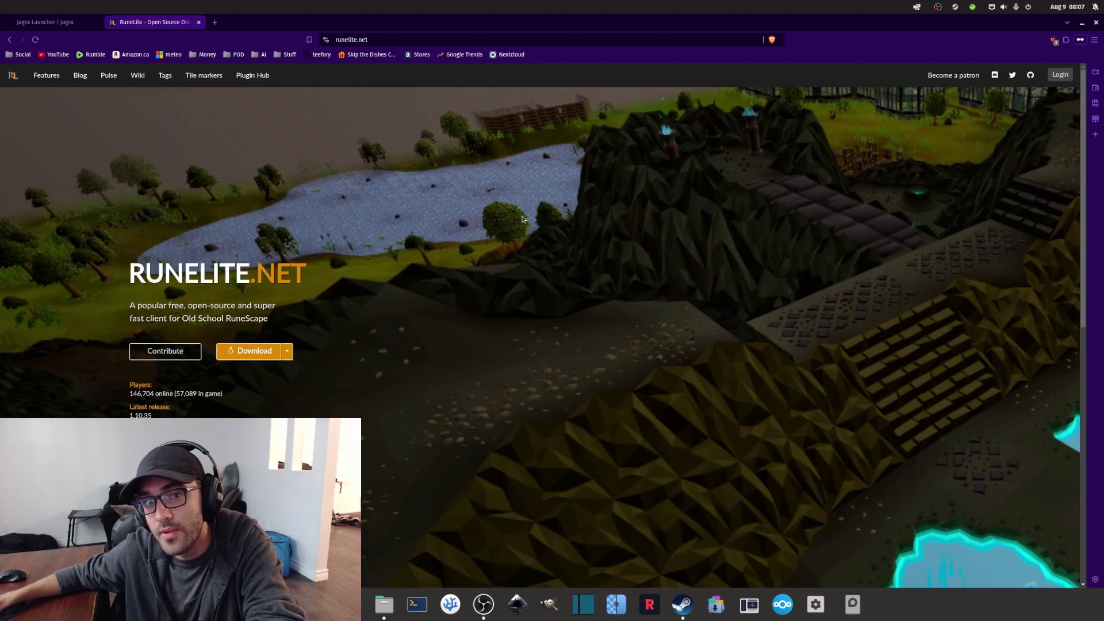
pyautogui.scroll(-2, 499, 234)
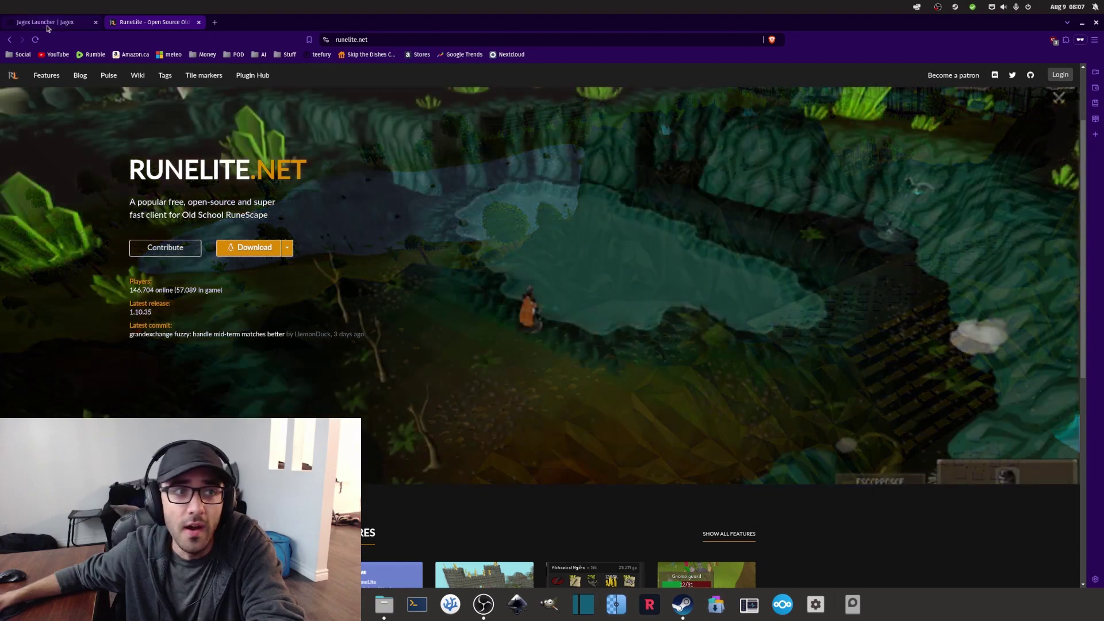
# Examine the Jagex Launcher page for its supported download platforms and character management features, comparing it with the RuneLite site
pyautogui.hotkey('ctrl', 'shift', 'Tab')
pyautogui.scroll(-5, 425, 304)
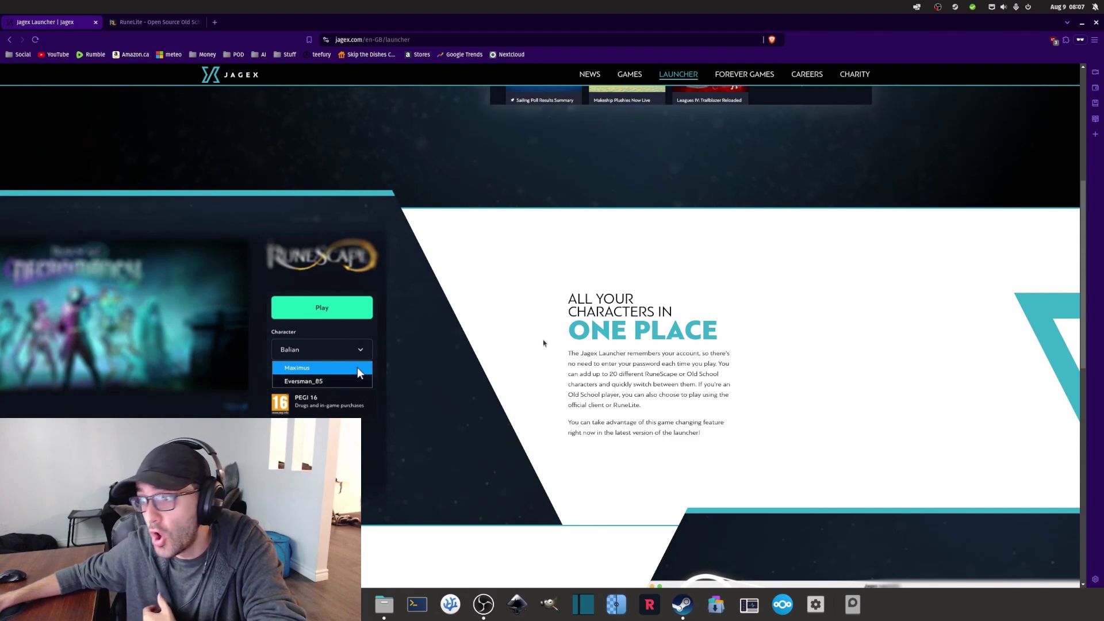
pyautogui.scroll(4, 635, 325)
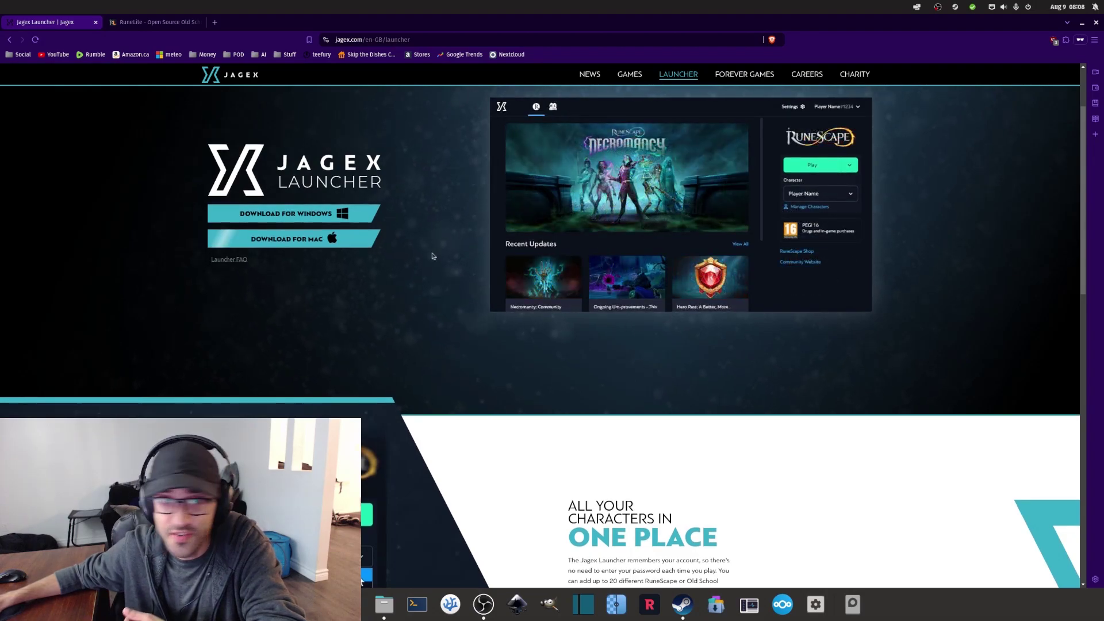
pyautogui.click(141, 21)
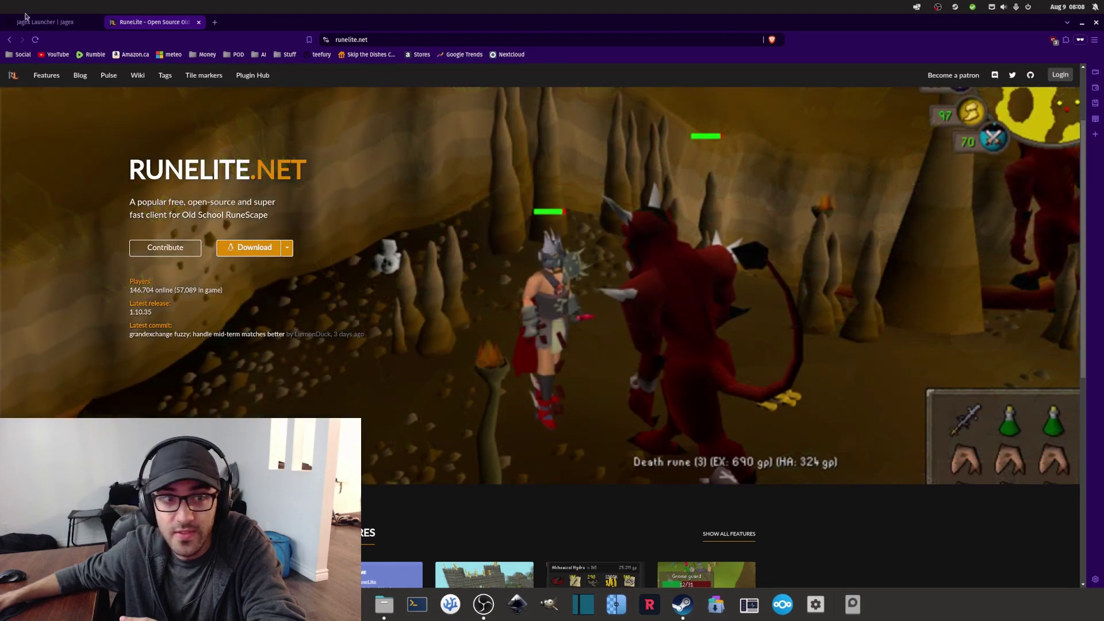
pyautogui.click(46, 22)
pyautogui.scroll(-3, 719, 405)
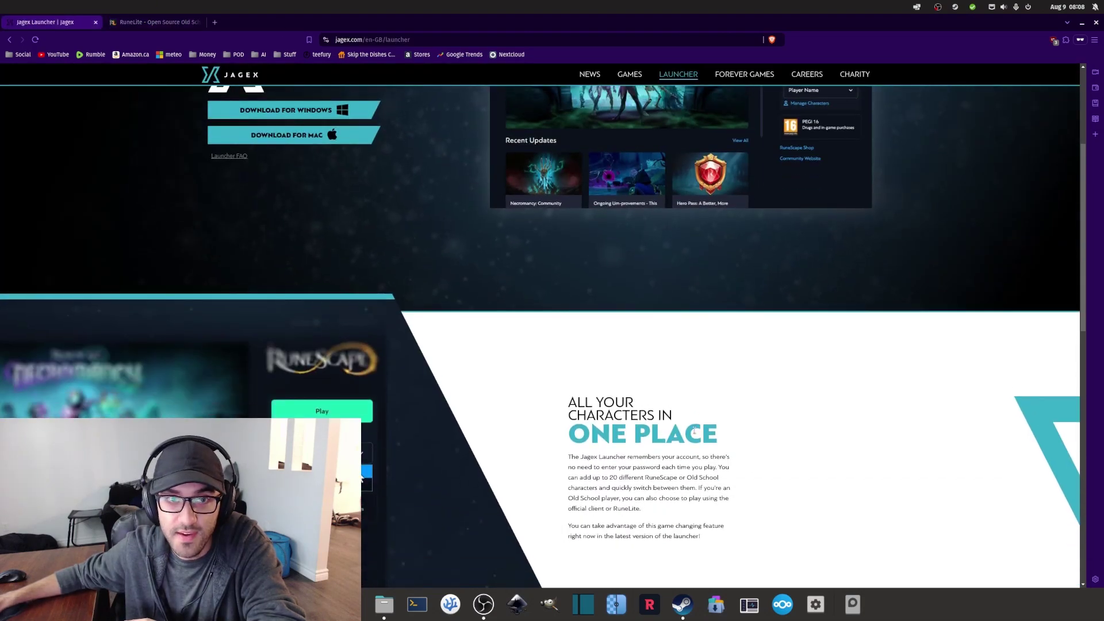
pyautogui.scroll(-5, 691, 432)
pyautogui.scroll(8, 703, 399)
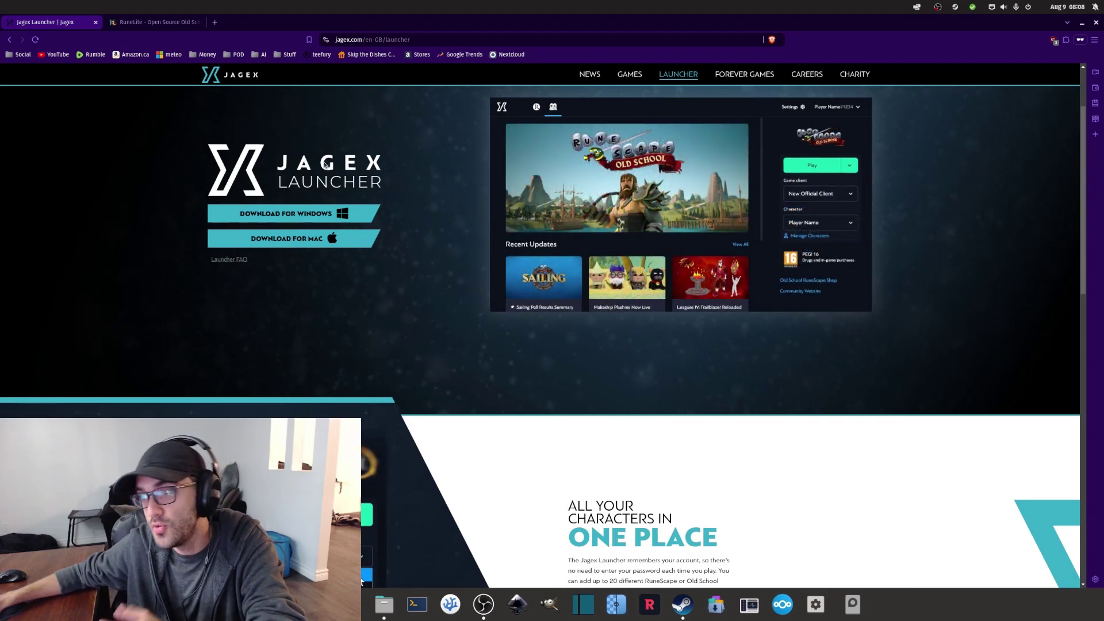
pyautogui.scroll(3, 401, 422)
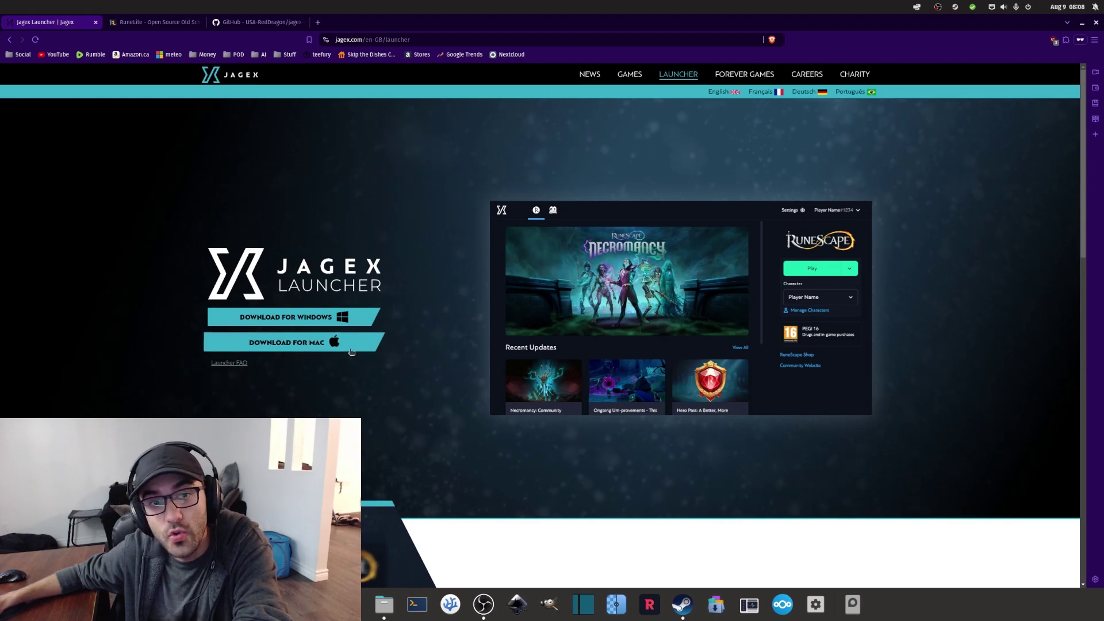
pyautogui.scroll(-2, 358, 372)
pyautogui.scroll(-2, 358, 372)
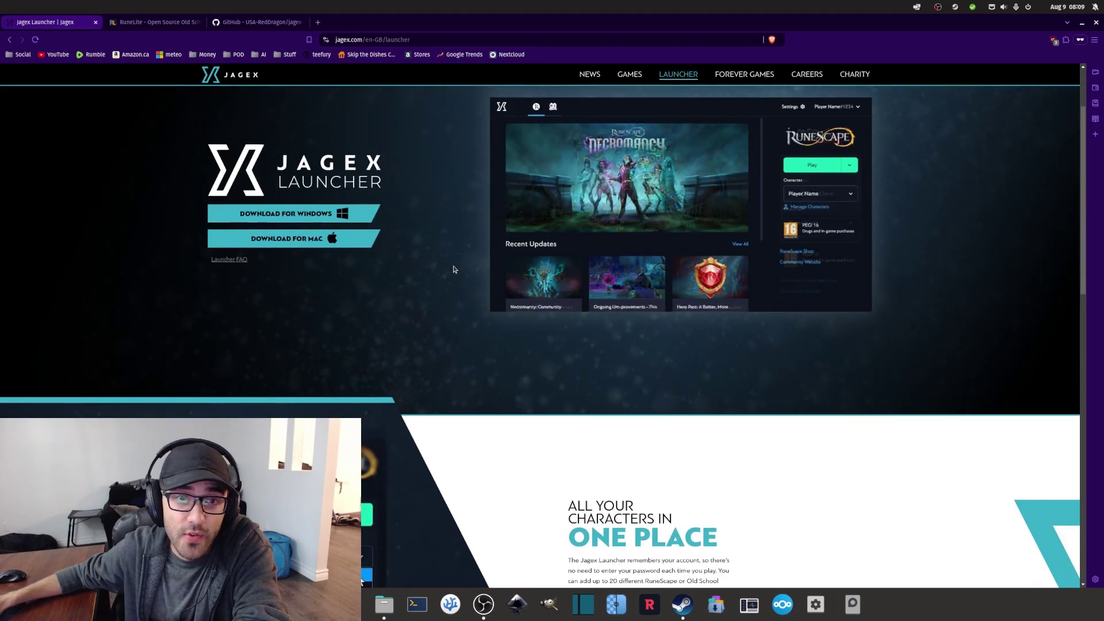
pyautogui.scroll(4, 455, 266)
pyautogui.scroll(-4, 455, 266)
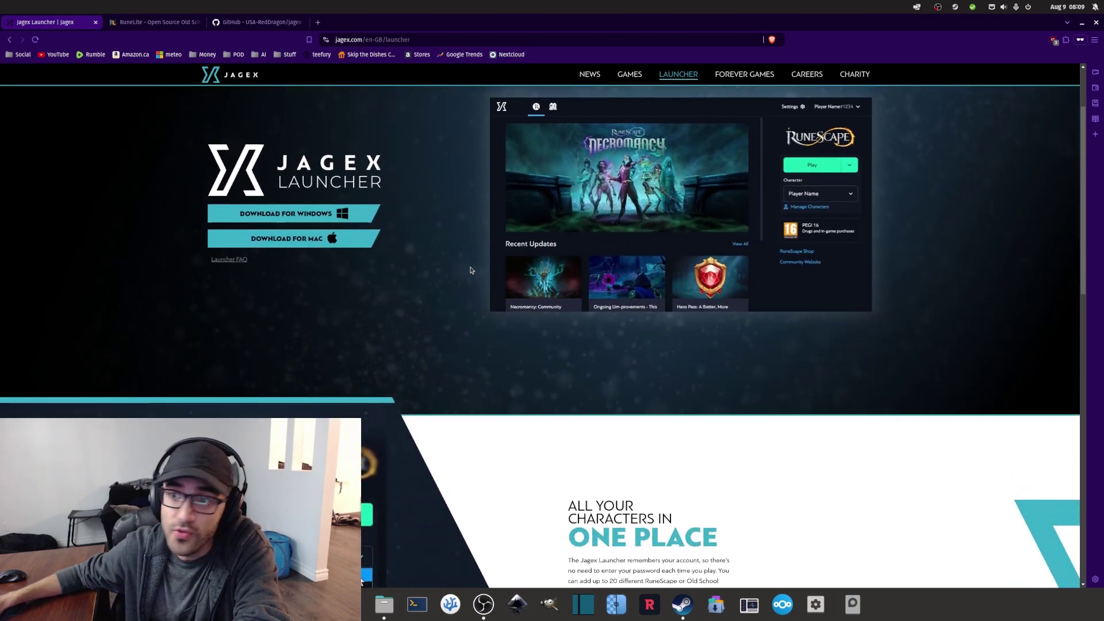
pyautogui.scroll(4, 443, 271)
# Switch to the jagex-launcher-linux-flatpak GitHub repository and look through its README
pyautogui.click(260, 22)
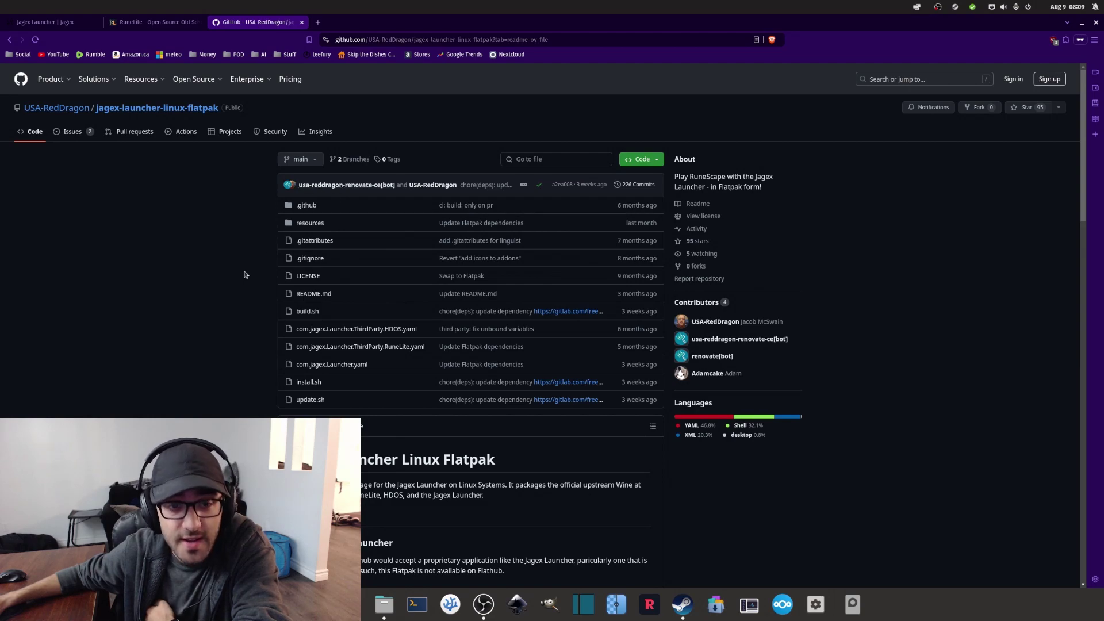
pyautogui.scroll(-3, 236, 281)
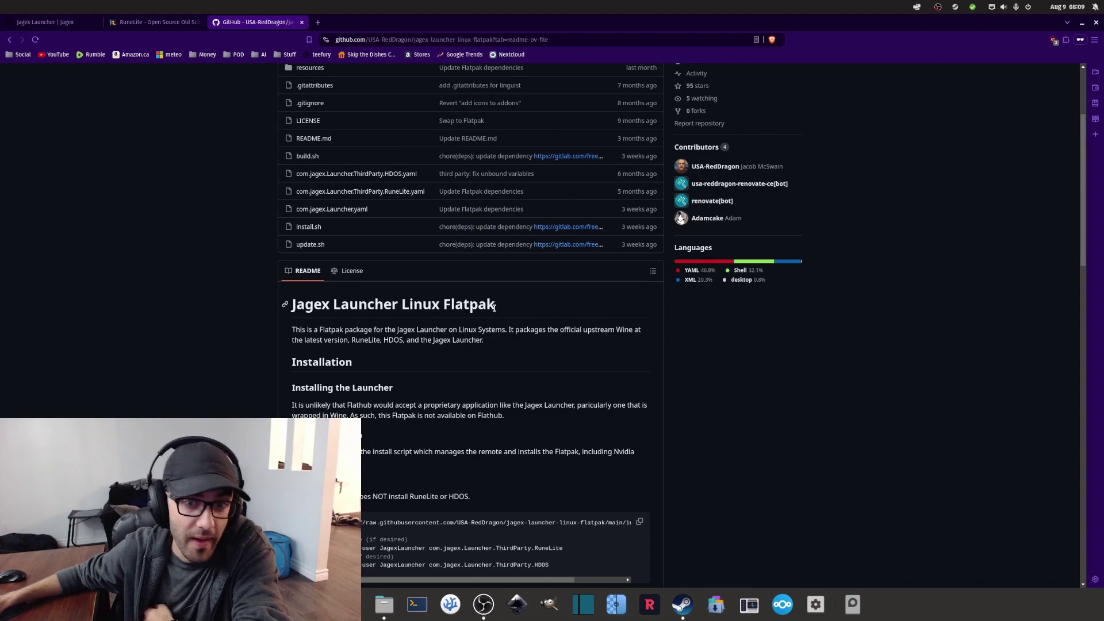
pyautogui.scroll(-1, 494, 310)
pyautogui.scroll(-3, 494, 308)
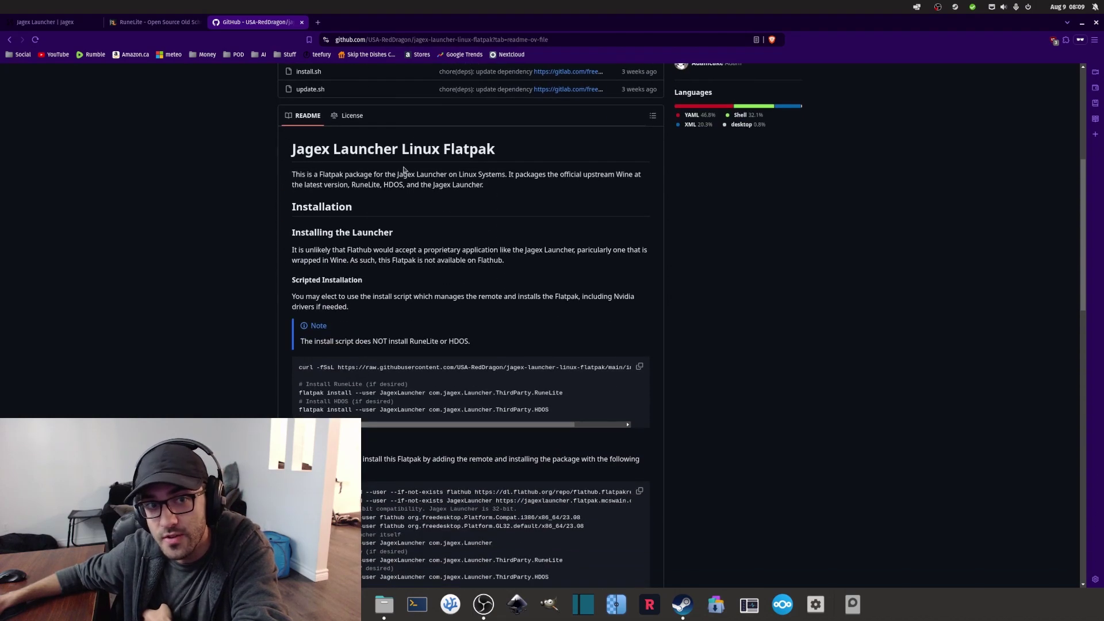
pyautogui.scroll(-4, 439, 283)
pyautogui.scroll(7, 451, 276)
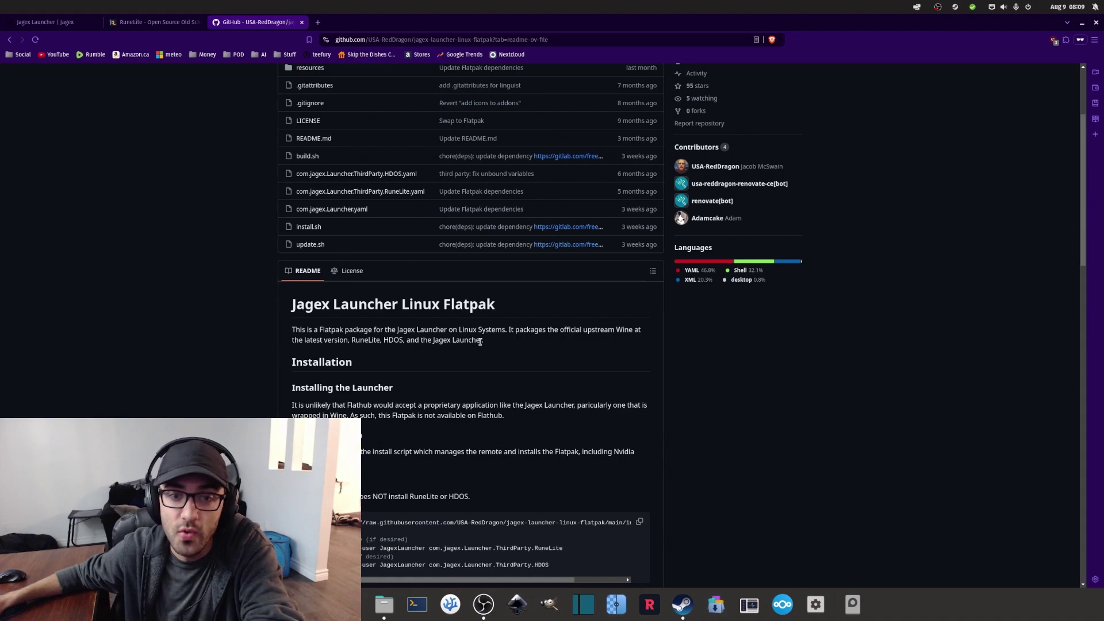
# Examine the README introduction for the packaged components, highlighting Jagex Launcher, RuneLite and HDOS
pyautogui.moveTo(482, 341); pyautogui.dragTo(436, 343)
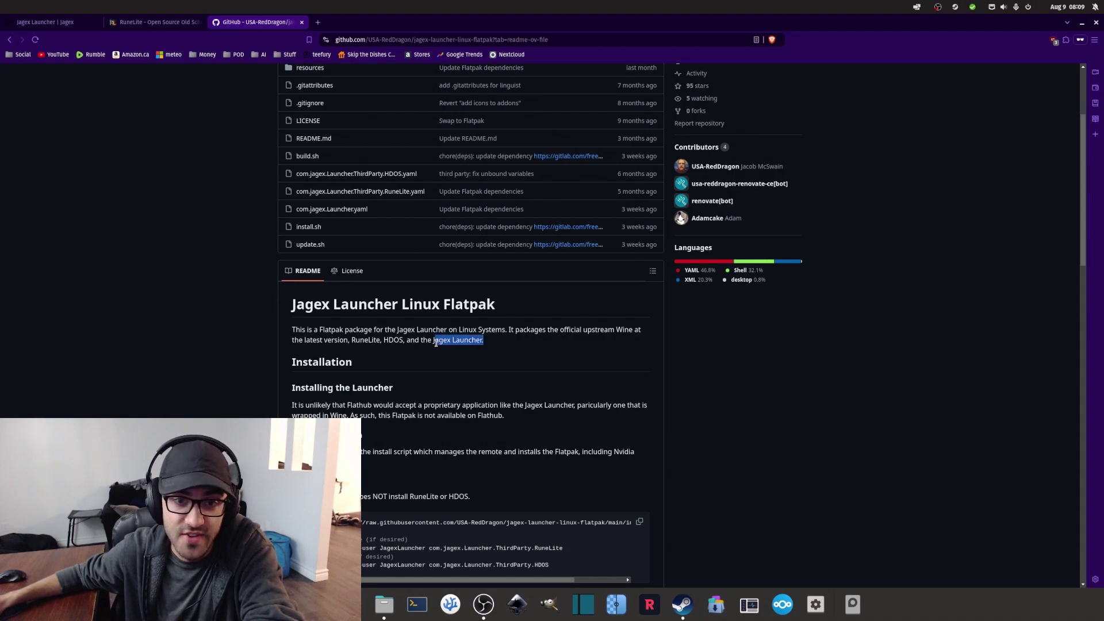
pyautogui.doubleClick(617, 329)
pyautogui.scroll(-3, 466, 333)
pyautogui.doubleClick(362, 237)
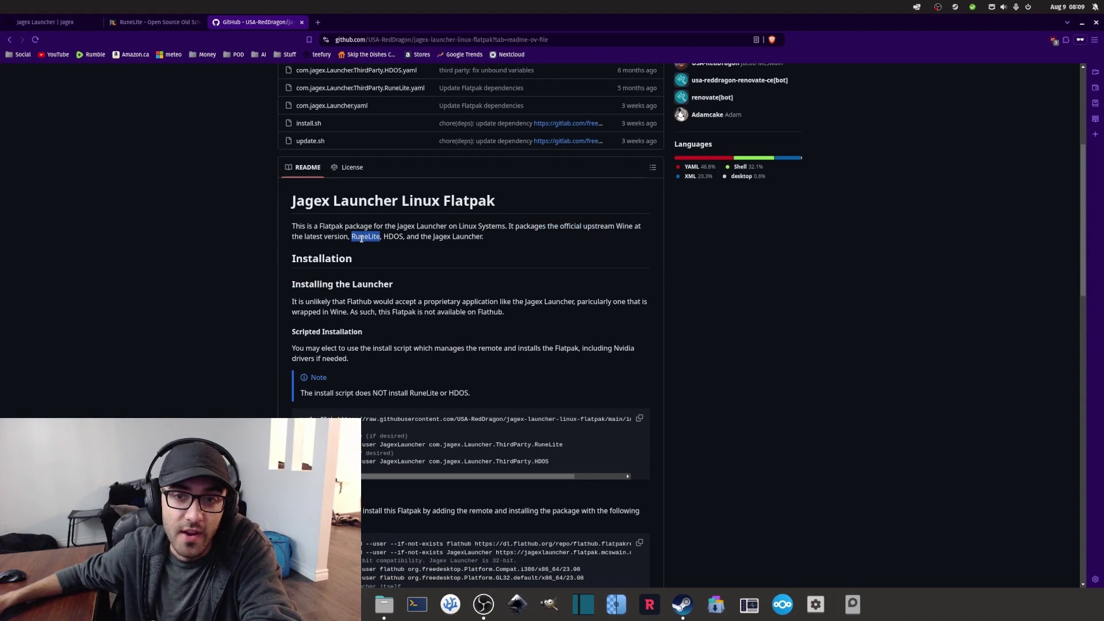
pyautogui.doubleClick(394, 237)
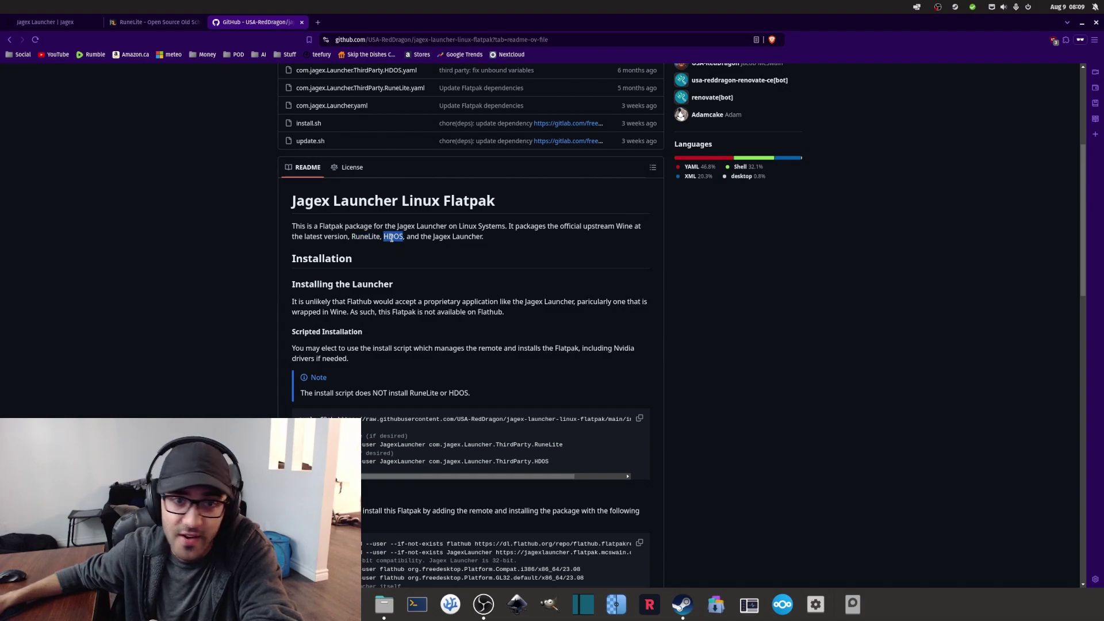
pyautogui.doubleClick(366, 237)
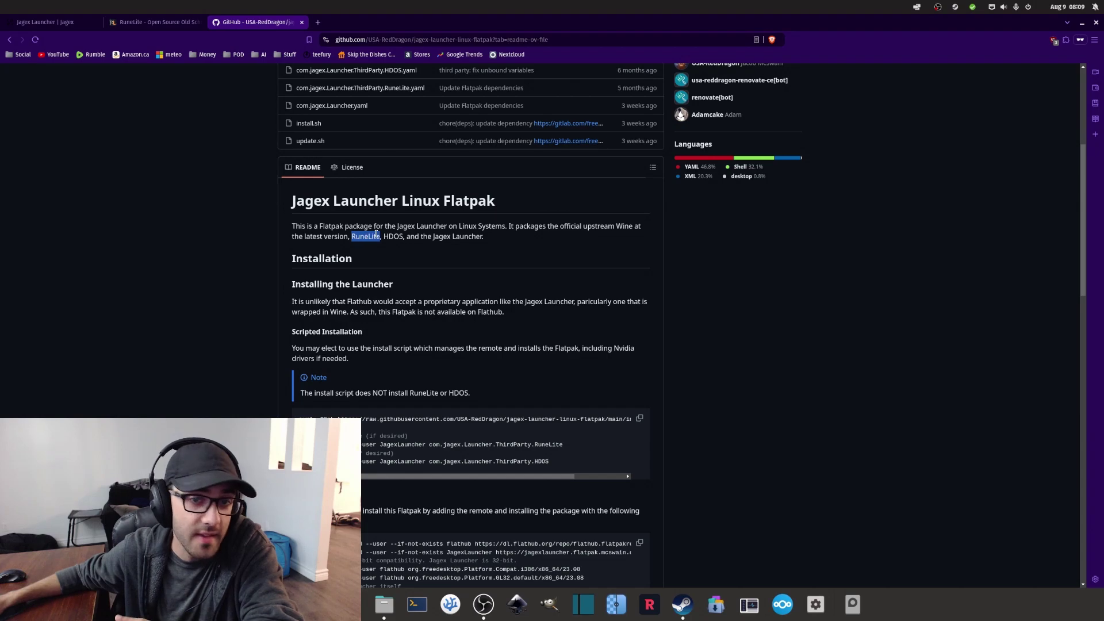
pyautogui.doubleClick(374, 236)
pyautogui.scroll(5, 725, 437)
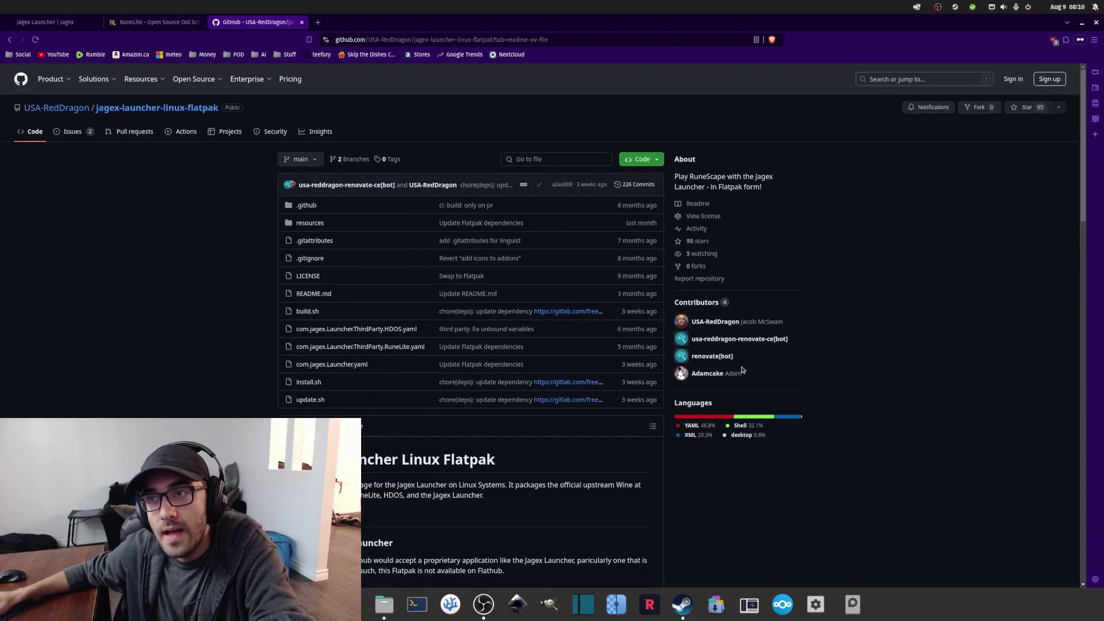
# Review the README's Scripted Installation, Manual Installation and Required Packages sections to compare the ways of installing the launcher
pyautogui.scroll(-2, 720, 437)
pyautogui.click(716, 403)
pyautogui.scroll(-3, 715, 402)
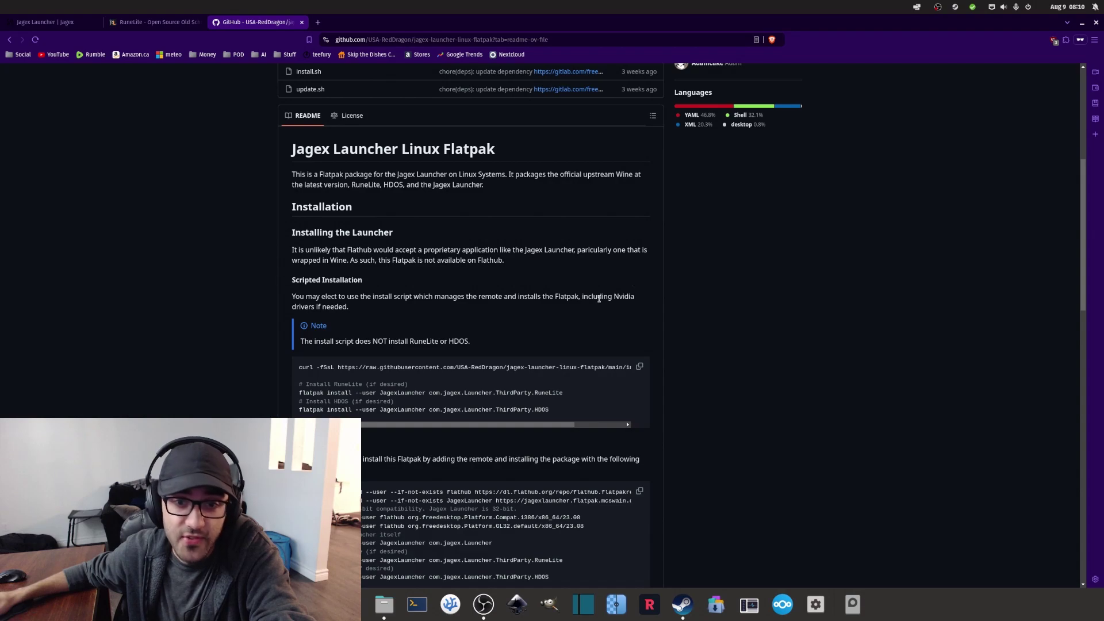
pyautogui.scroll(-2, 599, 299)
pyautogui.scroll(1, 364, 235)
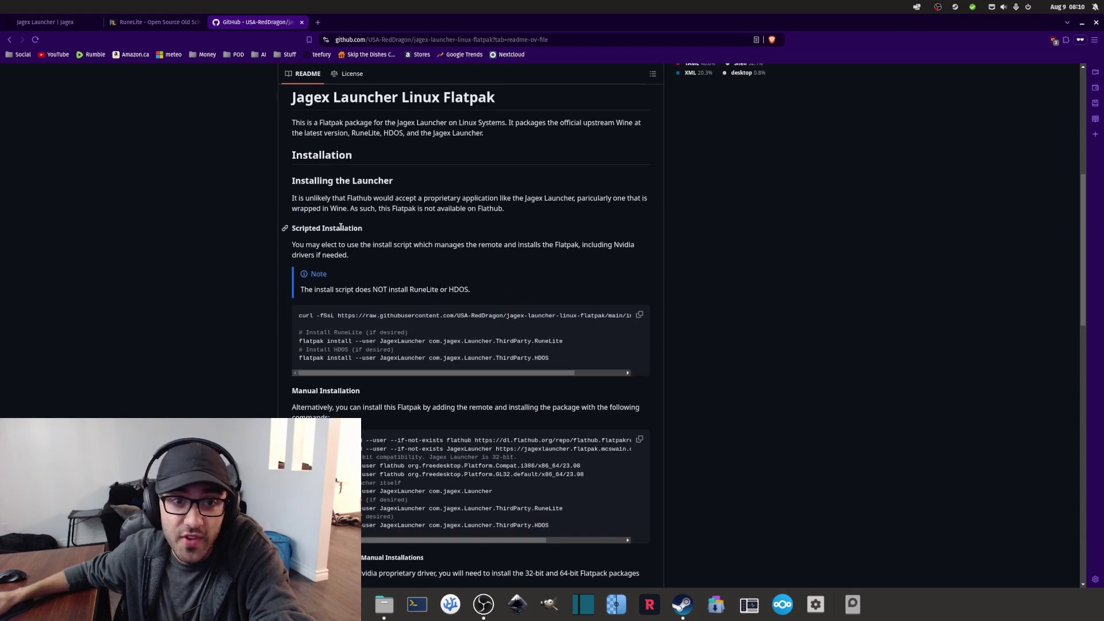
pyautogui.tripleClick(341, 227)
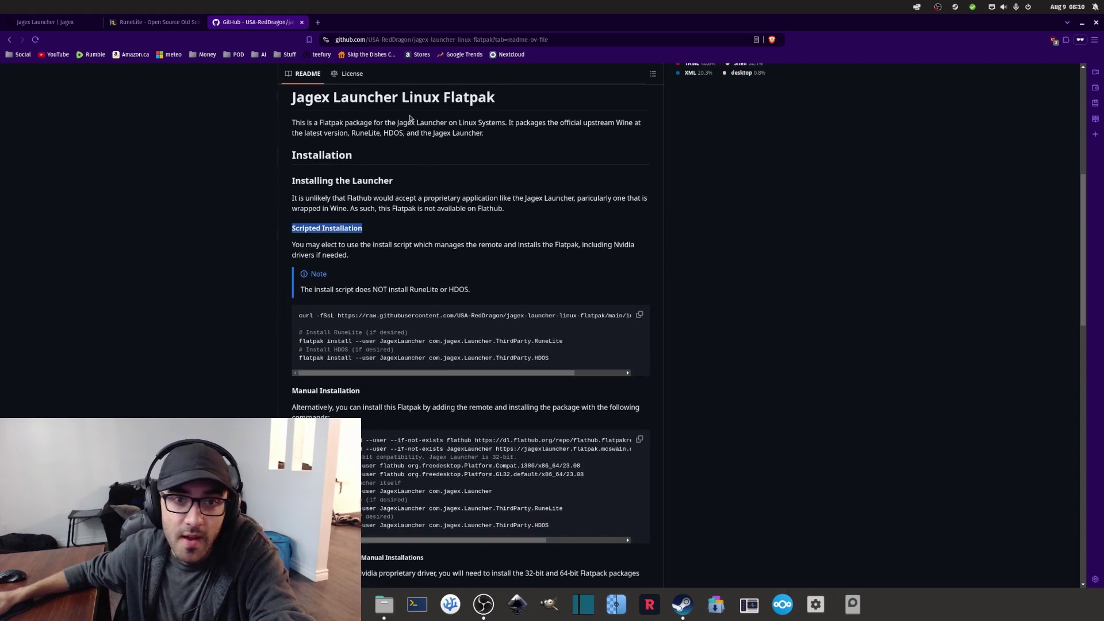
pyautogui.tripleClick(418, 97)
pyautogui.scroll(-3, 432, 258)
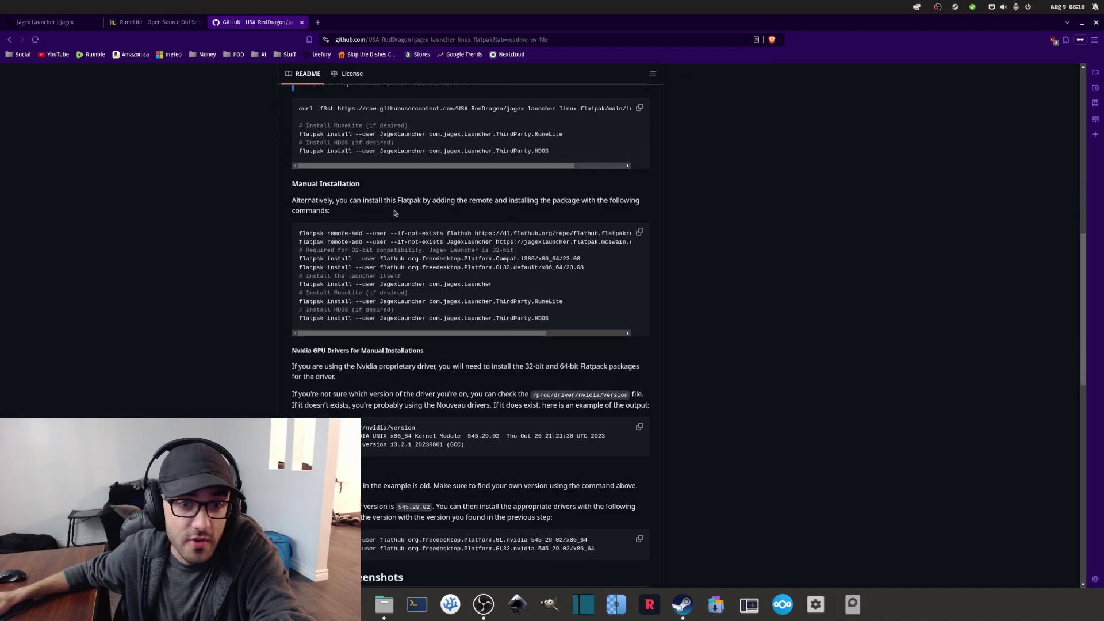
pyautogui.tripleClick(323, 184)
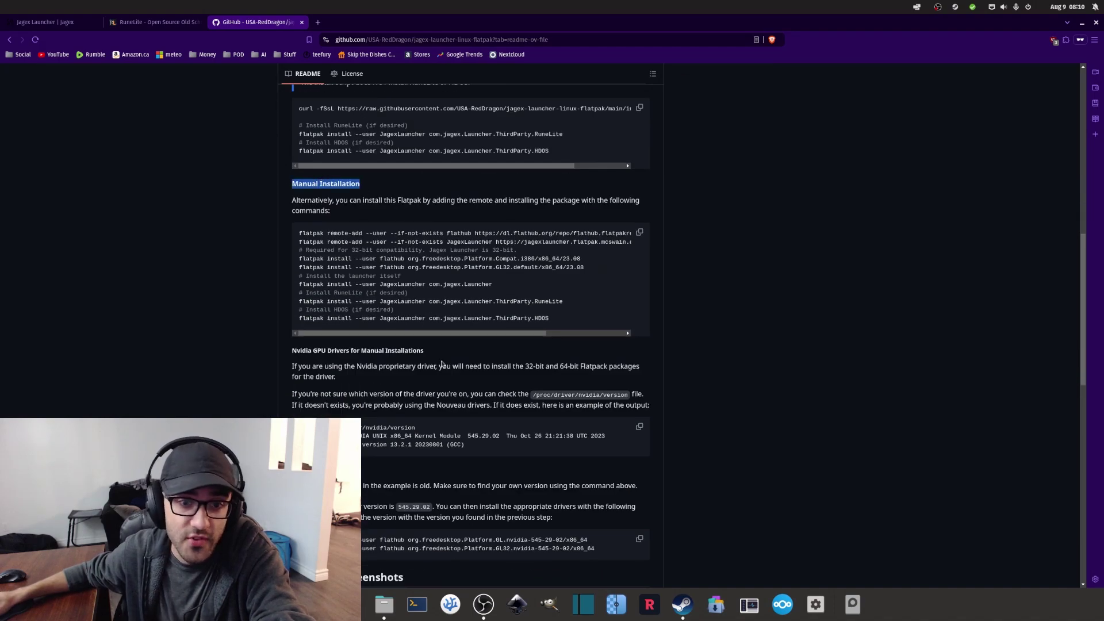
pyautogui.scroll(-9, 442, 364)
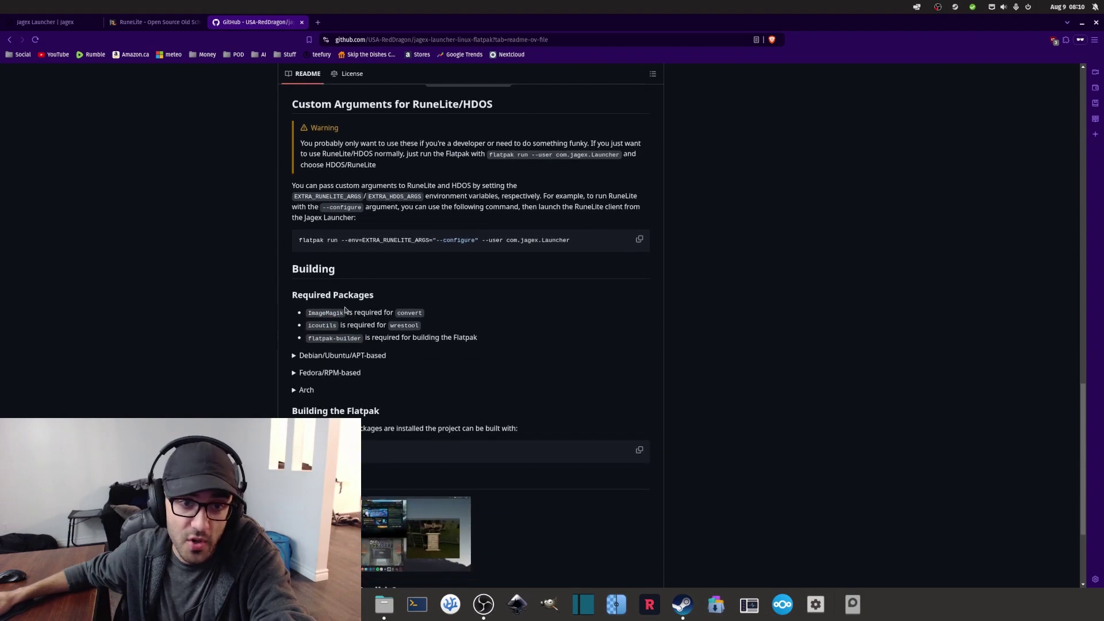
pyautogui.tripleClick(356, 295)
pyautogui.scroll(5, 455, 377)
pyautogui.scroll(8, 454, 374)
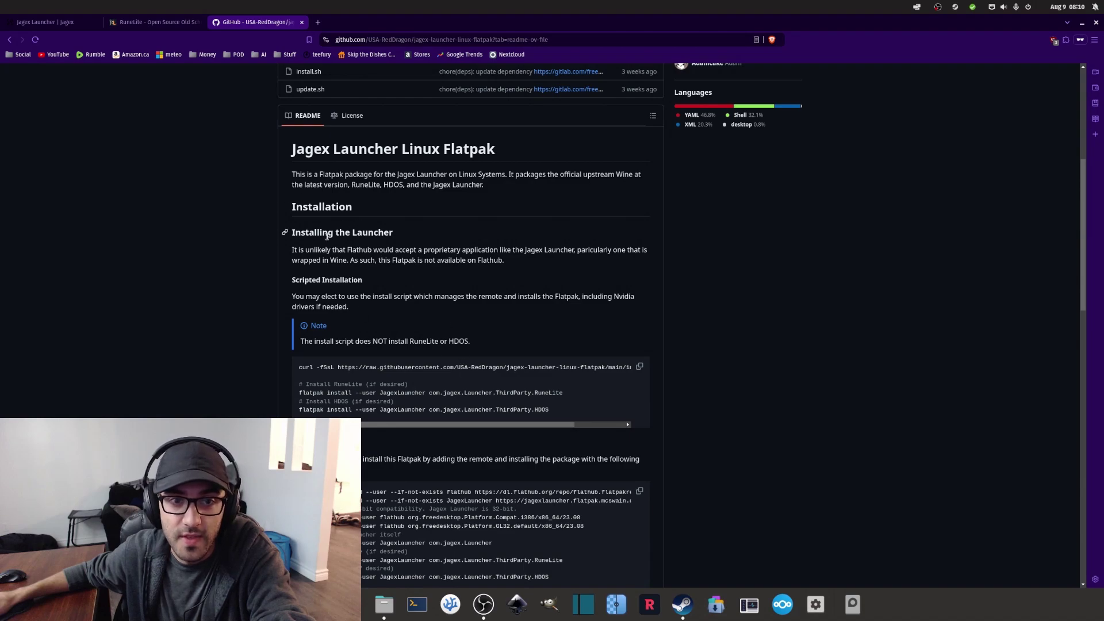
# Copy the curl install command from the README's Scripted Installation section, checking its full length
pyautogui.tripleClick(392, 367)
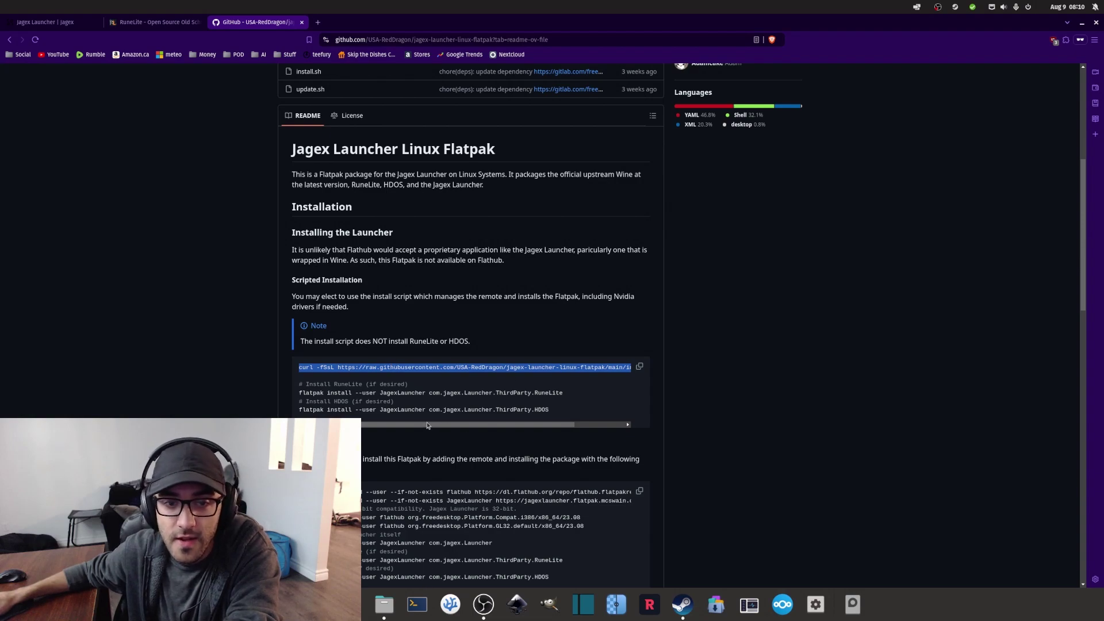
pyautogui.hscroll(2, 483, 426)
pyautogui.hscroll(-2, 478, 425)
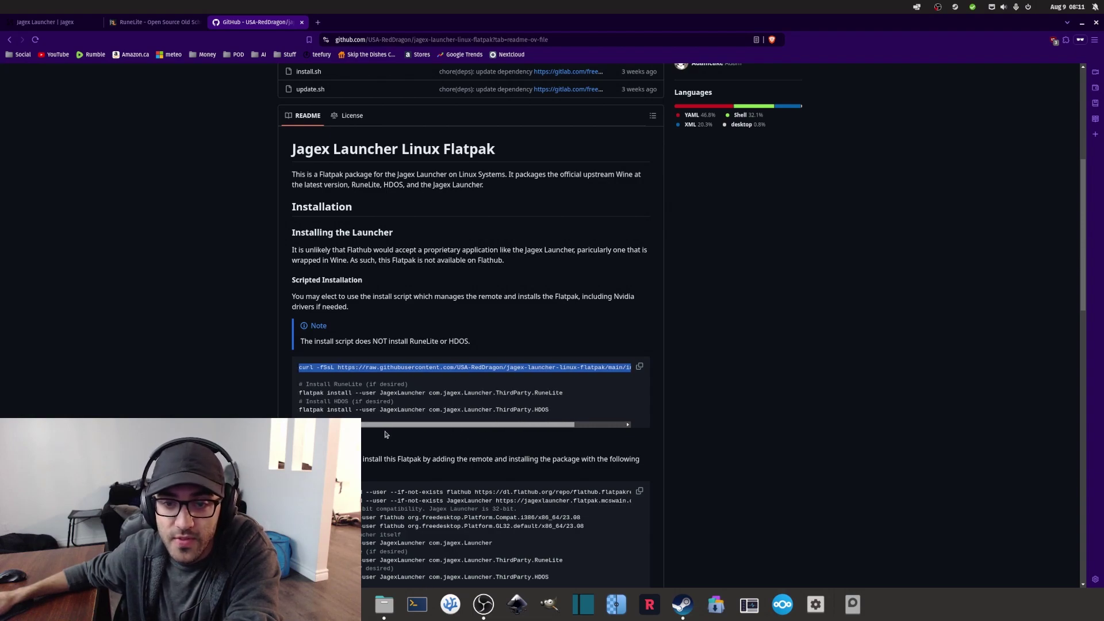
pyautogui.tripleClick(387, 366)
# Inspect the repository's install.sh script and return to the README's installation instructions
pyautogui.scroll(5, 345, 345)
pyautogui.click(308, 330)
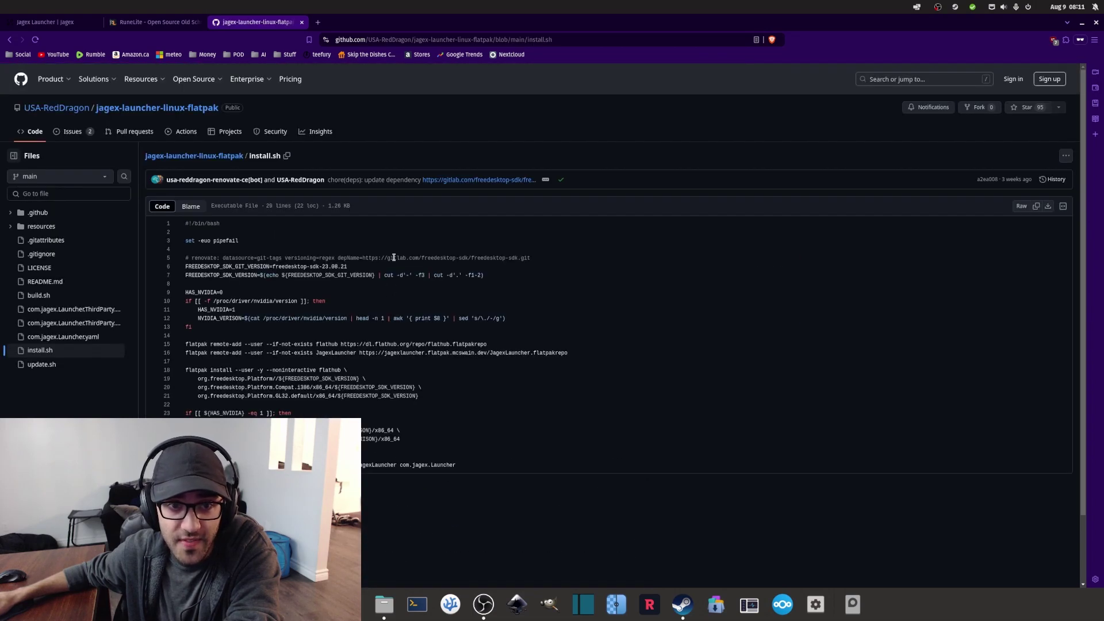
pyautogui.hotkey('alt', 'Left')
pyautogui.scroll(-4, 460, 345)
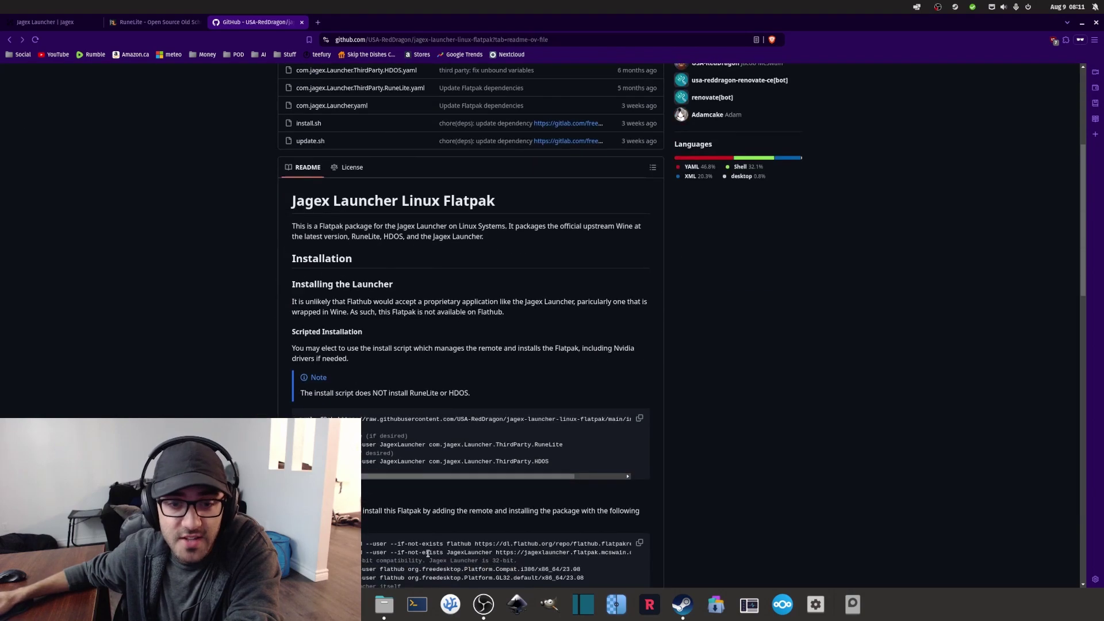
# Open a terminal beside the README and run the copied curl command that pipes install.sh into bash
pyautogui.click(417, 604)
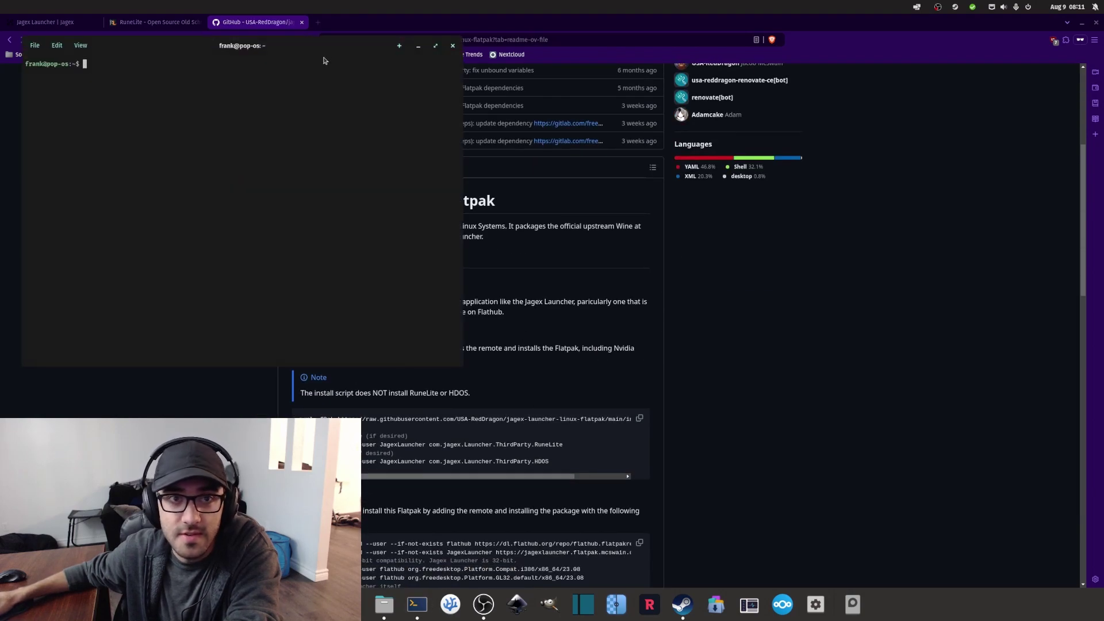
pyautogui.moveTo(324, 60); pyautogui.dragTo(819, 143)
pyautogui.rightClick(614, 150)
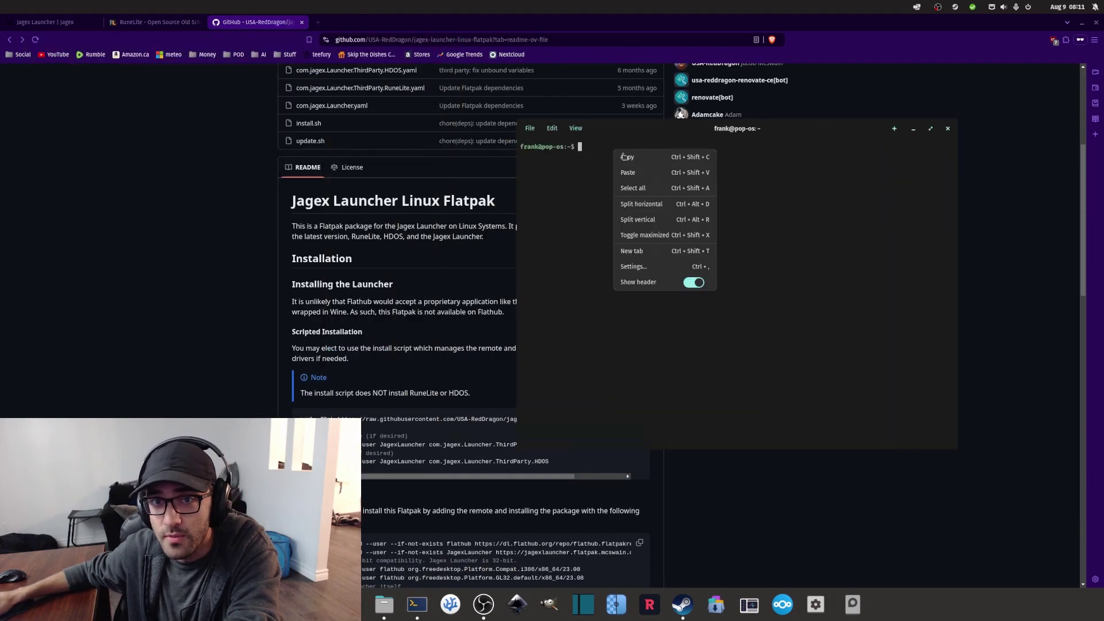
pyautogui.click(639, 174)
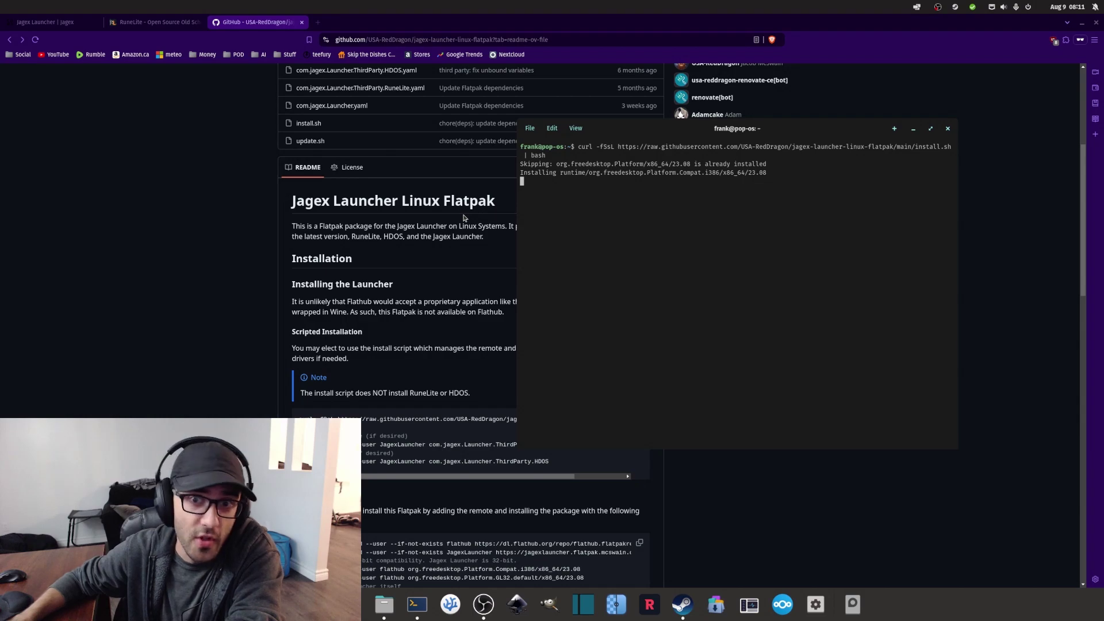
pyautogui.click(596, 215)
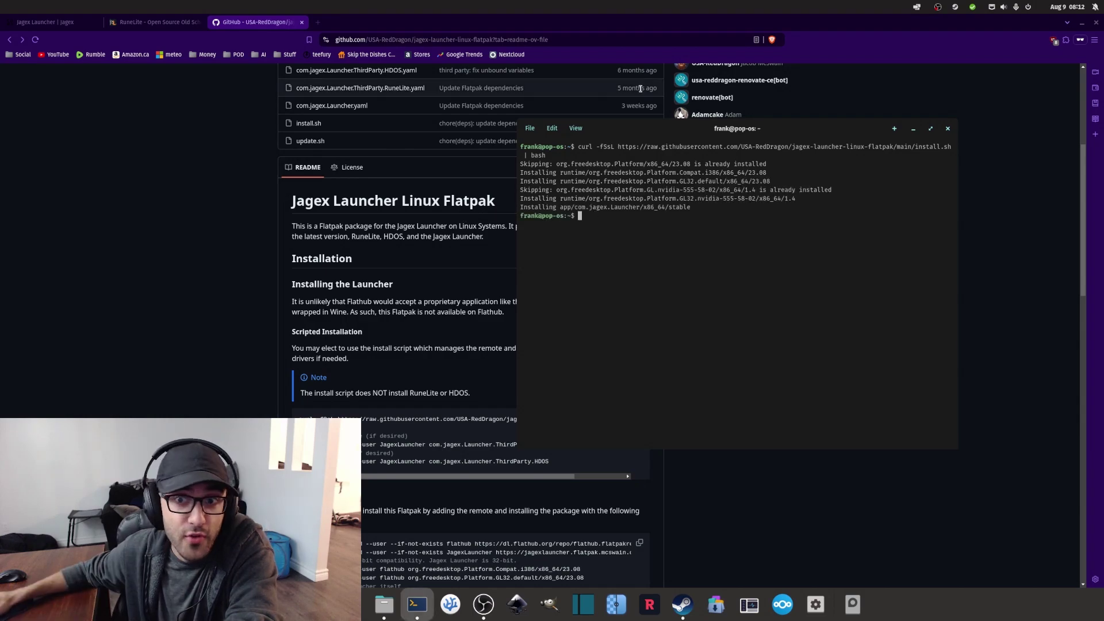
# Copy the flatpak install command for com.jagex.Launcher.ThirdParty.RuneLite from the README's Scripted Installation section
pyautogui.click(165, 322)
pyautogui.scroll(-3, 345, 334)
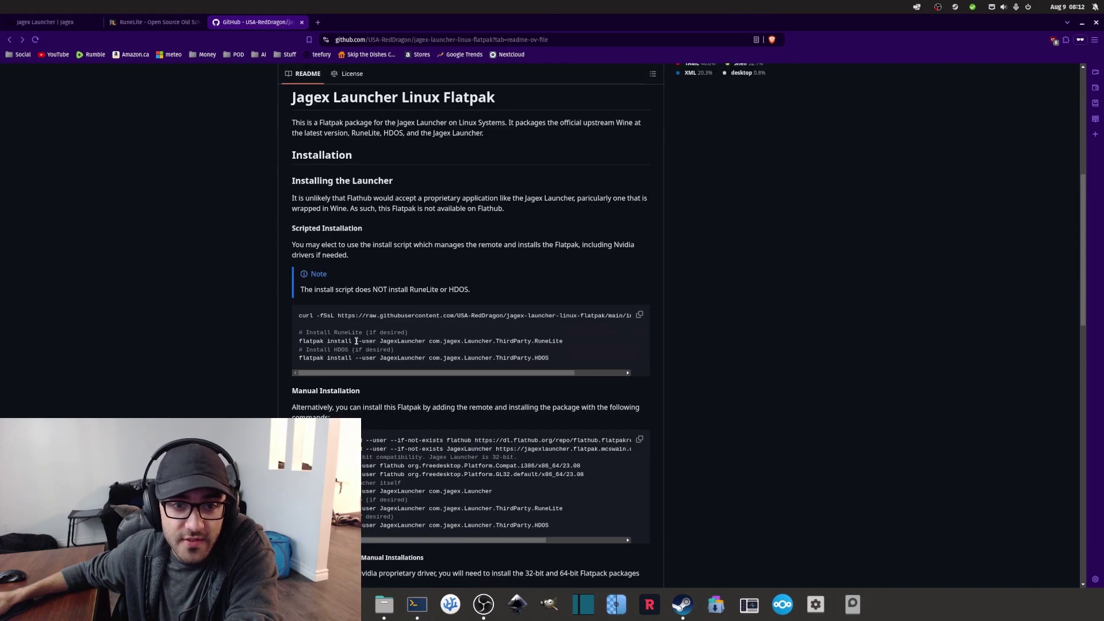
pyautogui.tripleClick(406, 343)
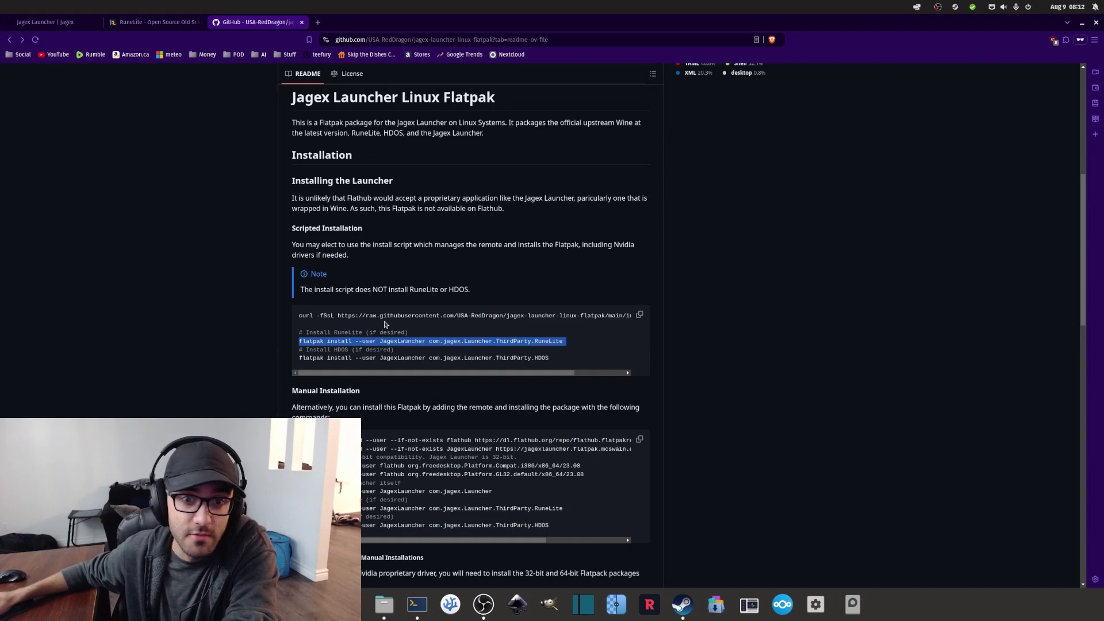
pyautogui.scroll(-1, 385, 324)
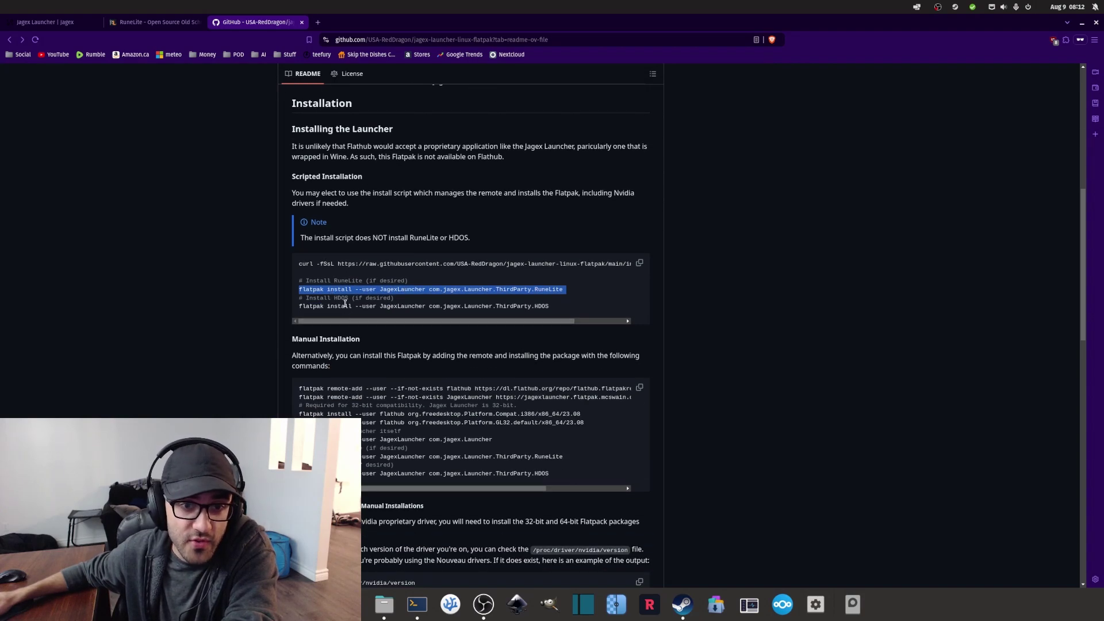
pyautogui.scroll(1, 423, 290)
pyautogui.tripleClick(408, 339)
pyautogui.hotkey('ctrl', 'c')
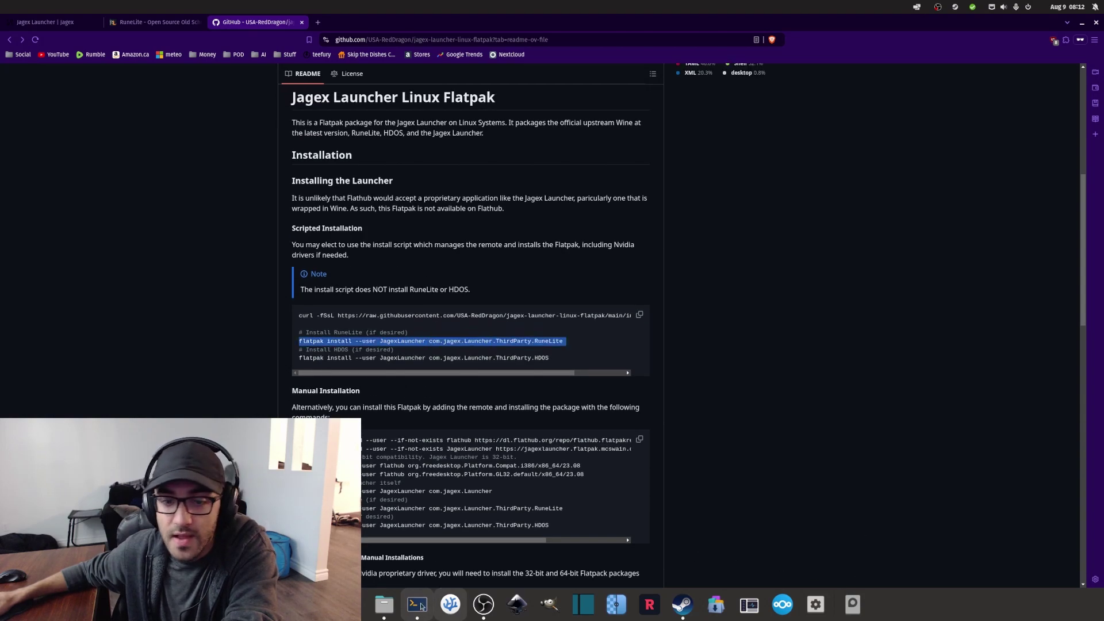
# Run the copied RuneLite flatpak install command in the terminal and accept the proposed changes to the user installation
pyautogui.click(417, 604)
pyautogui.rightClick(588, 222)
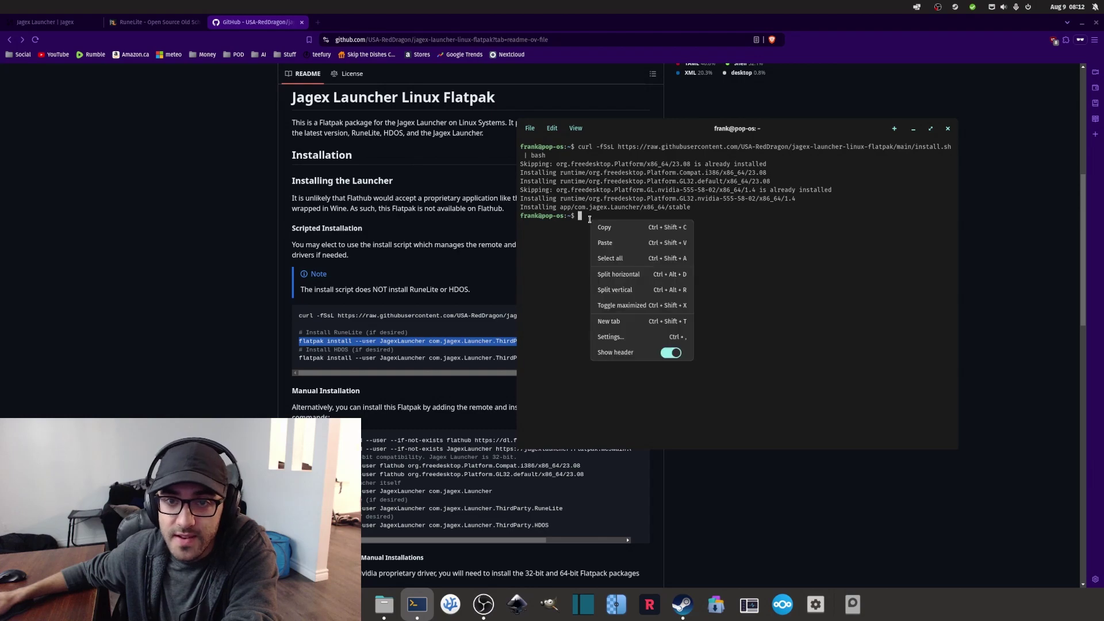
pyautogui.click(622, 242)
pyautogui.press('Return')
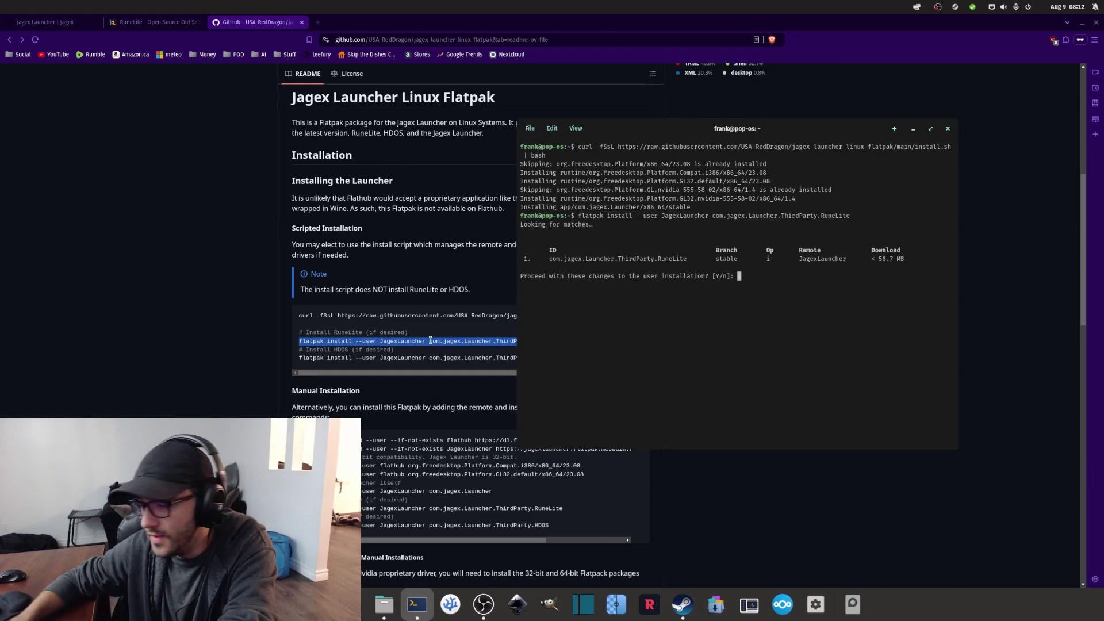
pyautogui.write('y')
pyautogui.press('Return')
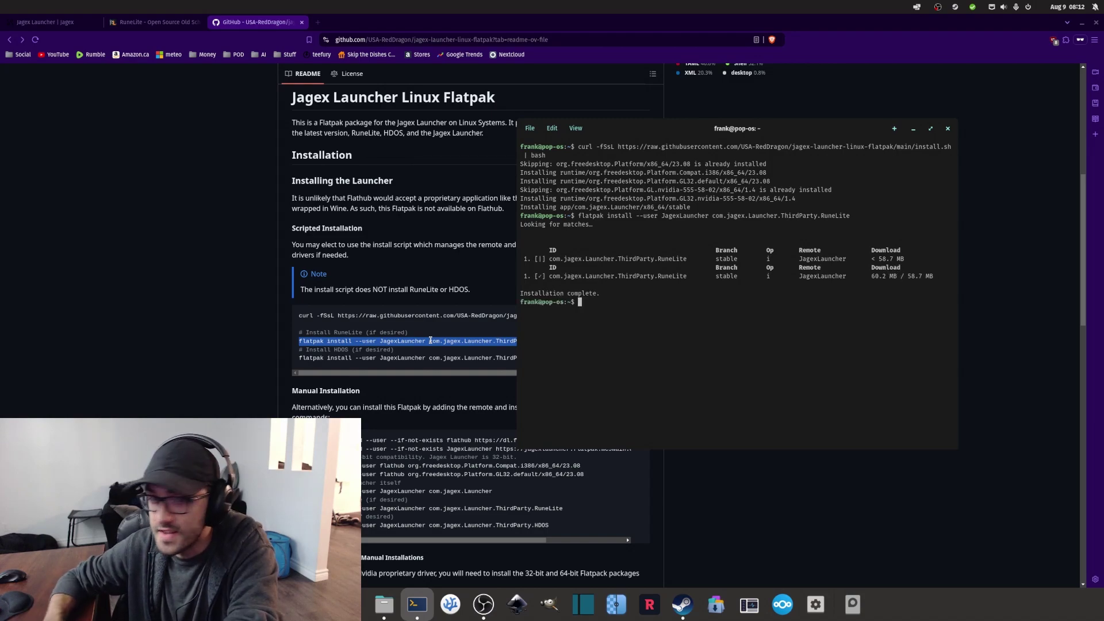
# Search the desktop's installed applications for "jagex" and launch the Jagex Launcher
pyautogui.click(222, 225)
pyautogui.press('super')
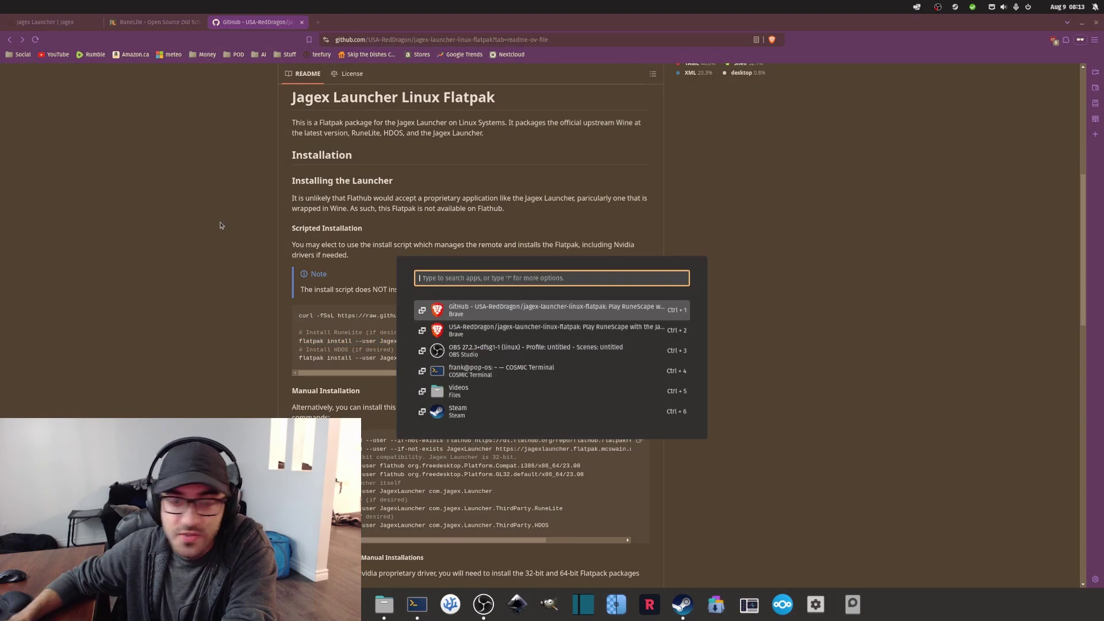
pyautogui.write('jagex')
pyautogui.press('Down')
pyautogui.press('Down')
pyautogui.press('Return')
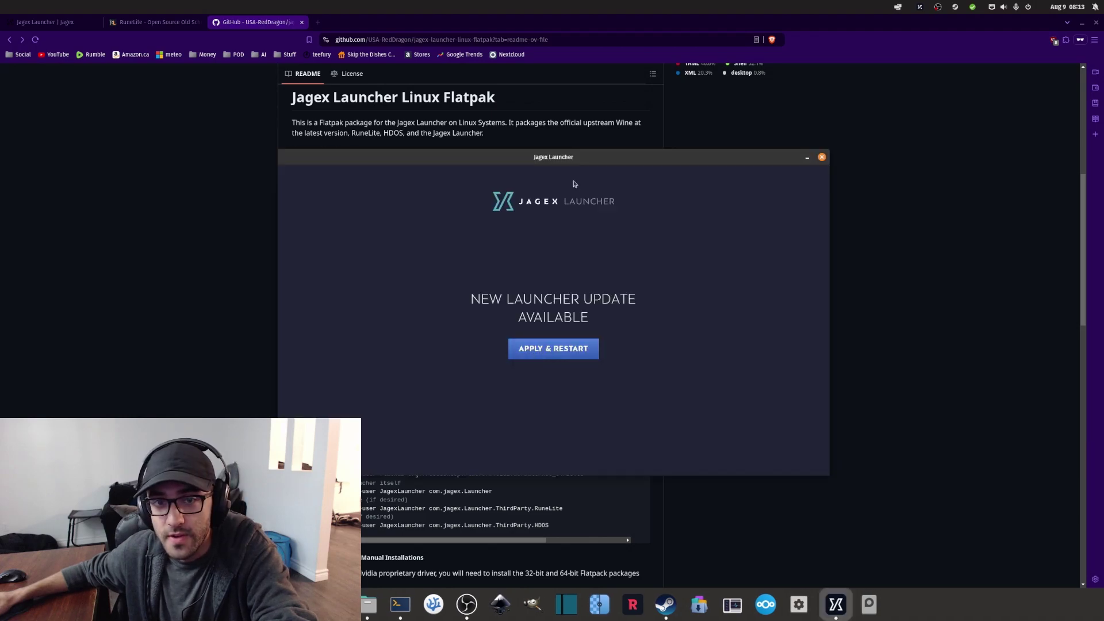
# Apply the launcher update with a restart, and minimise the browser and terminal windows behind the login window
pyautogui.click(570, 348)
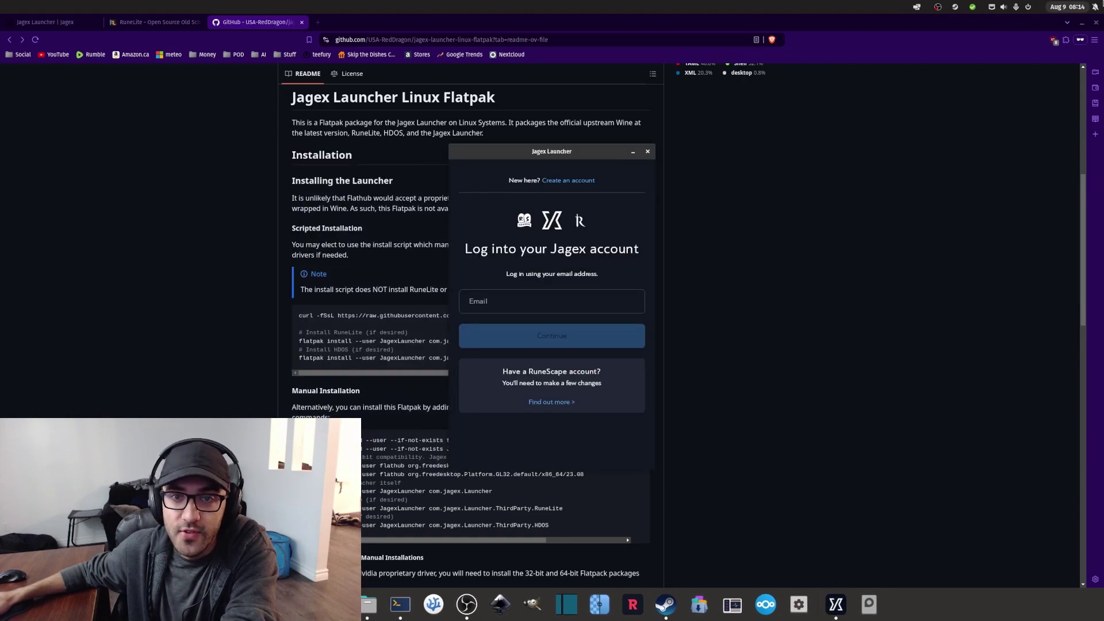
pyautogui.click(1083, 24)
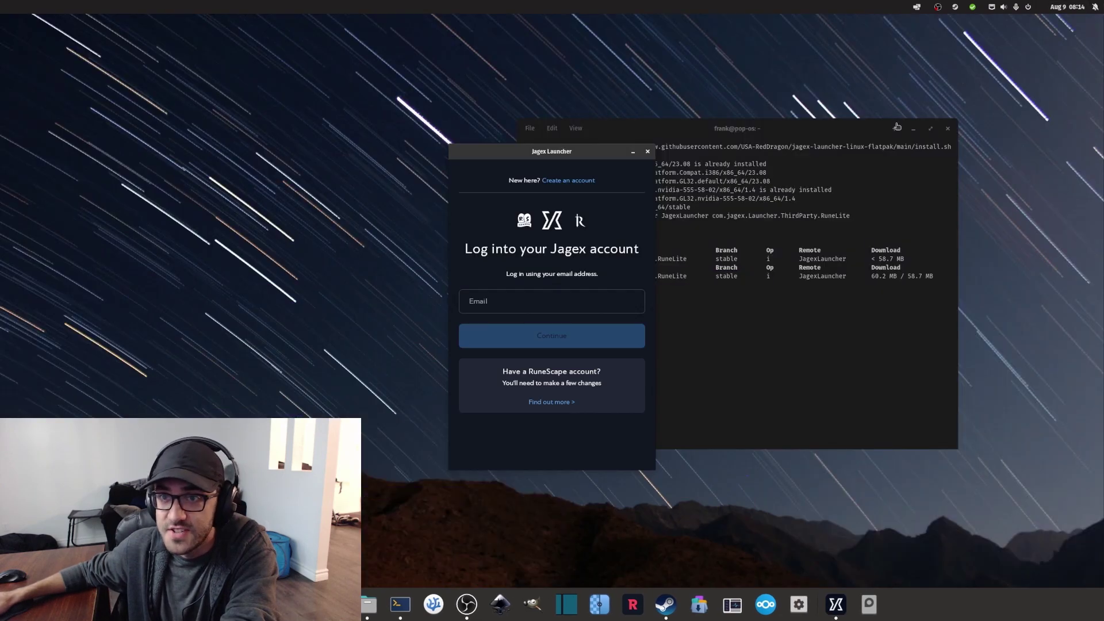
pyautogui.click(914, 128)
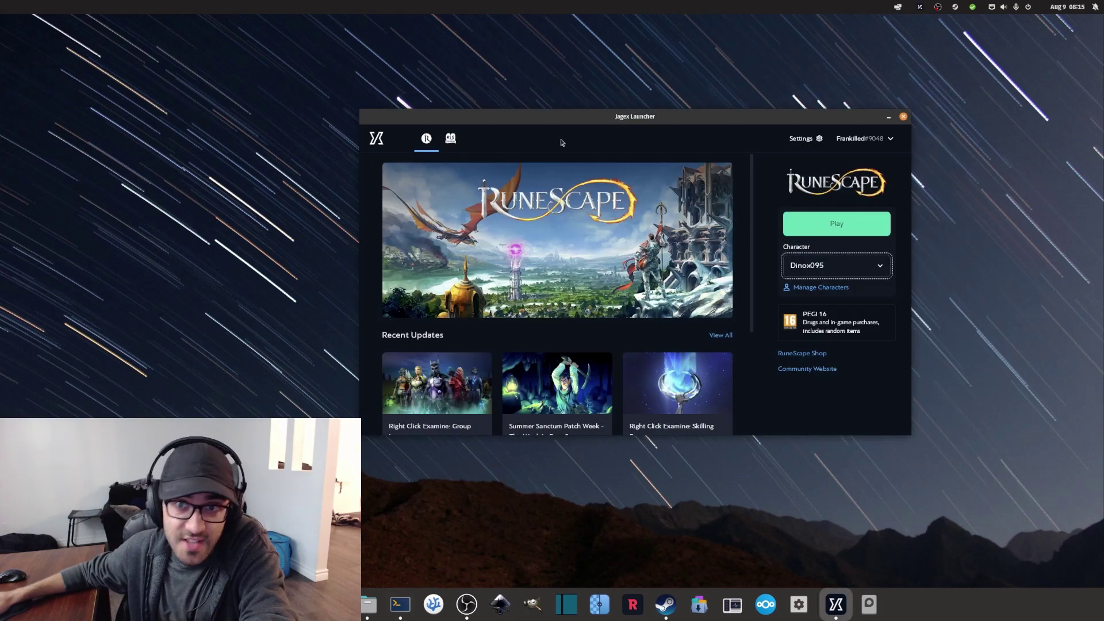
# Select Old School RuneScape with the RuneLite game client, keep the listed character, and start the game
pyautogui.click(454, 142)
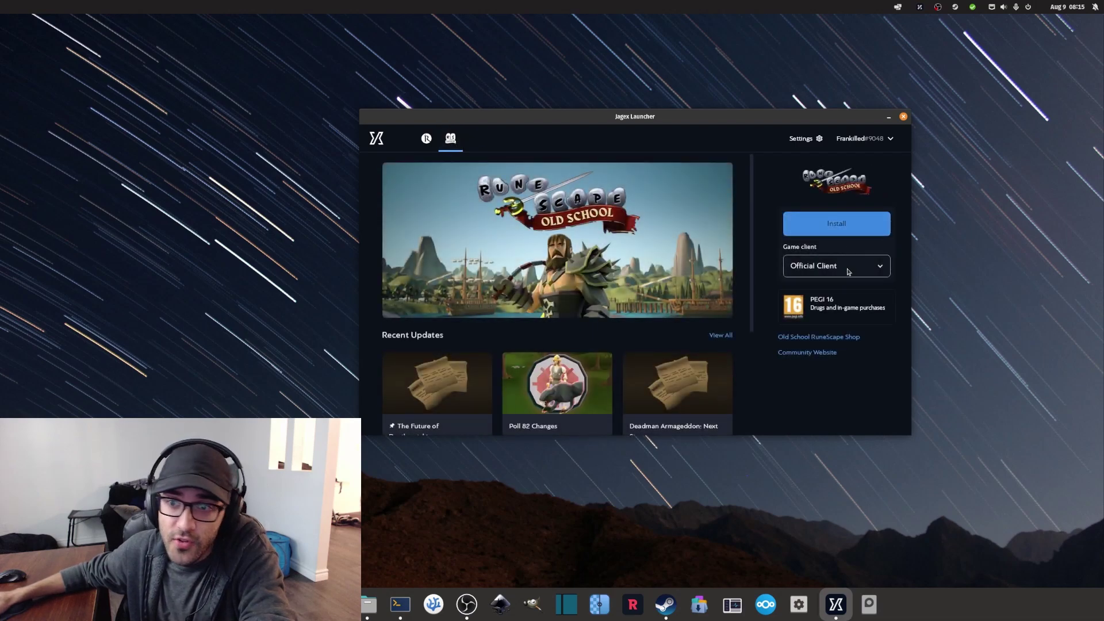
pyautogui.click(848, 272)
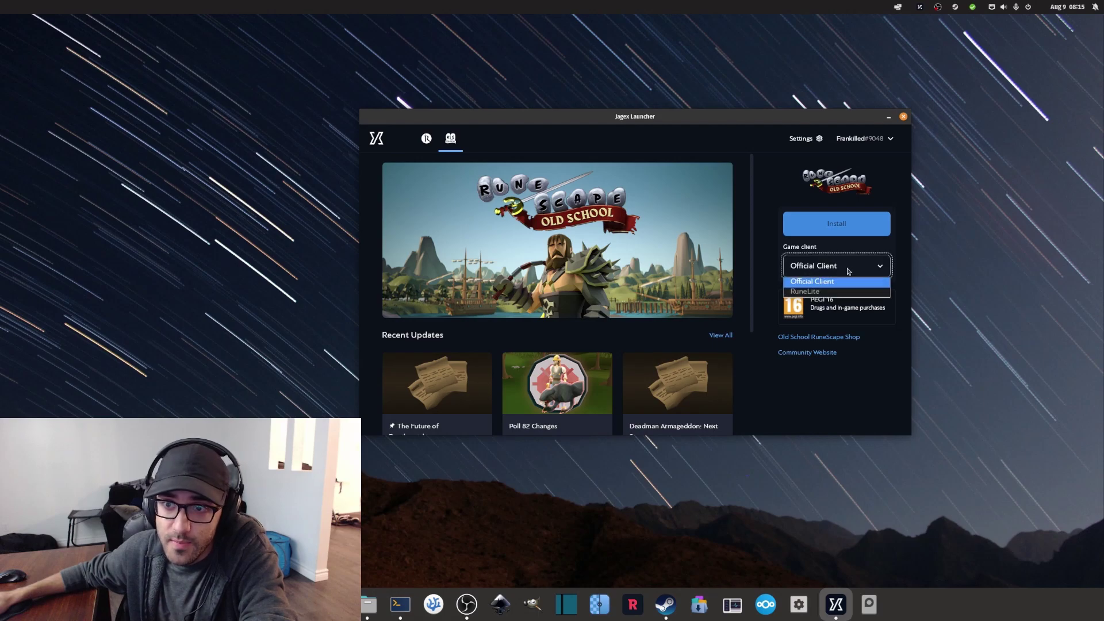
pyautogui.click(813, 292)
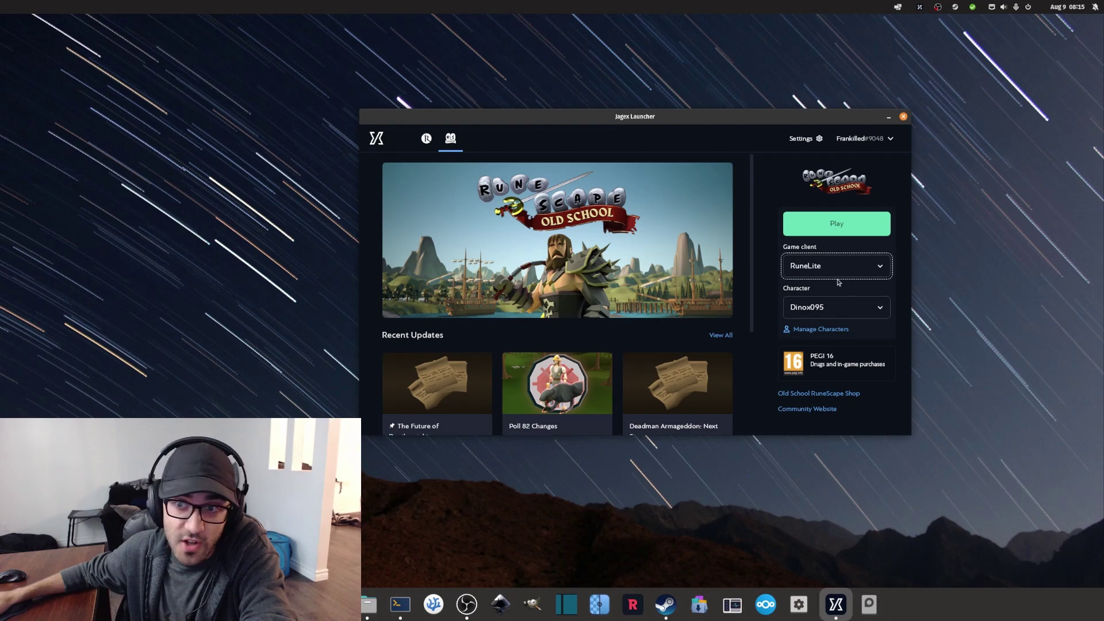
pyautogui.click(838, 308)
pyautogui.click(840, 310)
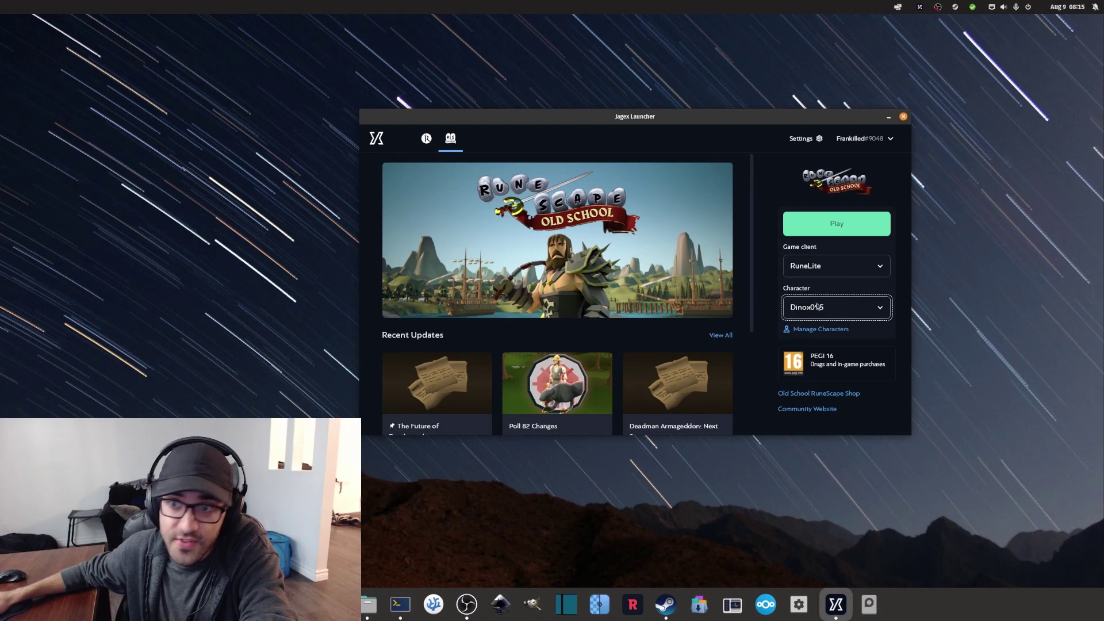
pyautogui.click(861, 228)
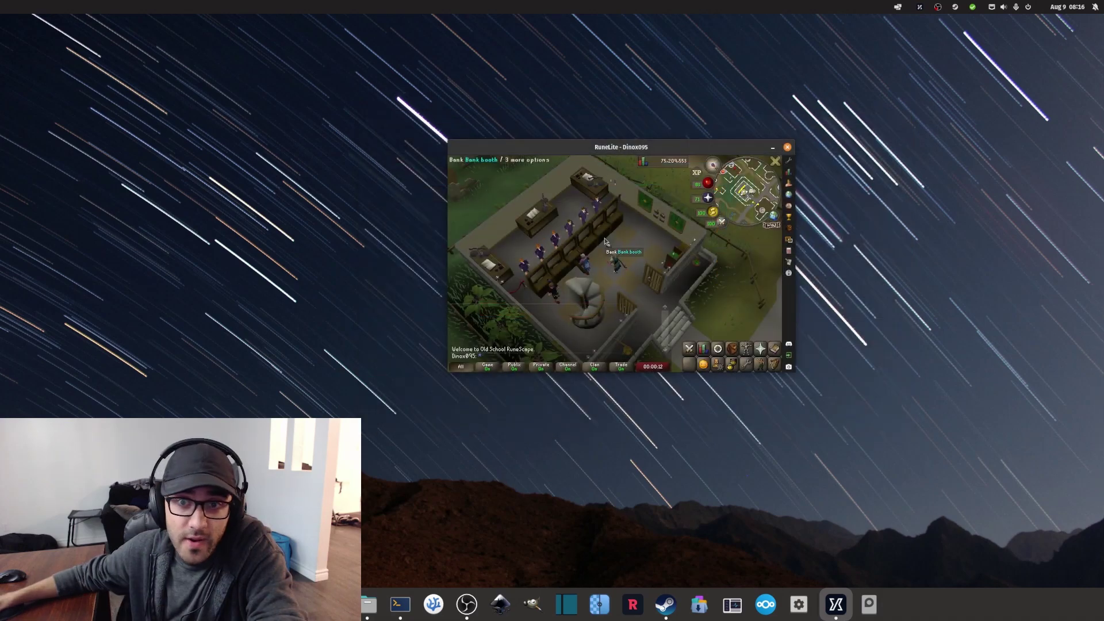
# Rotate the in-game camera and browse RuneLite's plugin configuration list to check that the client works
pyautogui.press('Left')
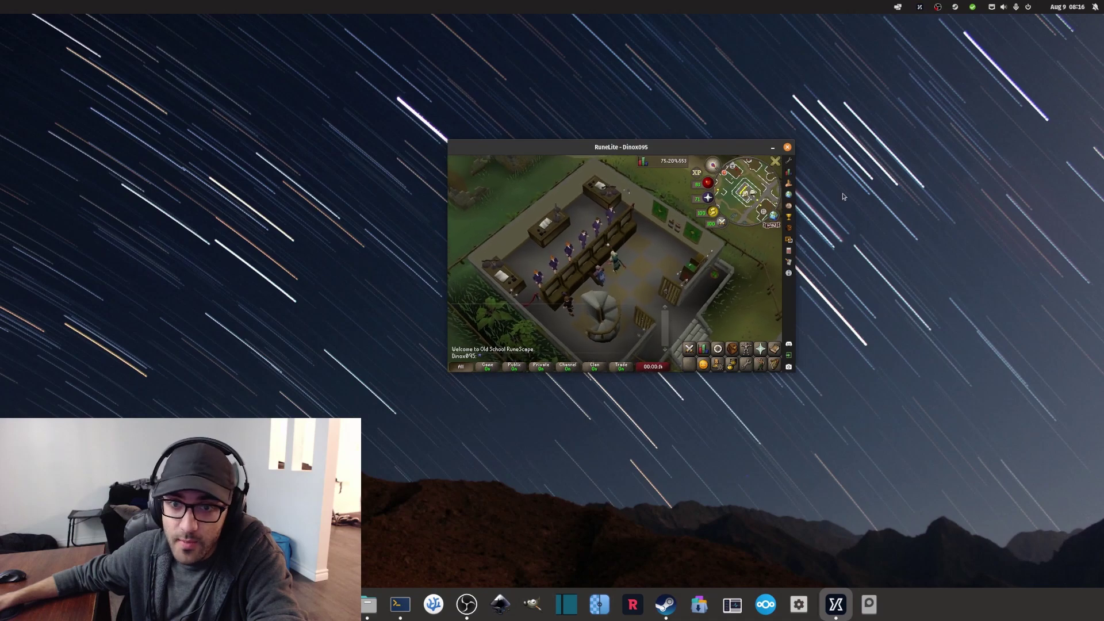
pyautogui.click(789, 161)
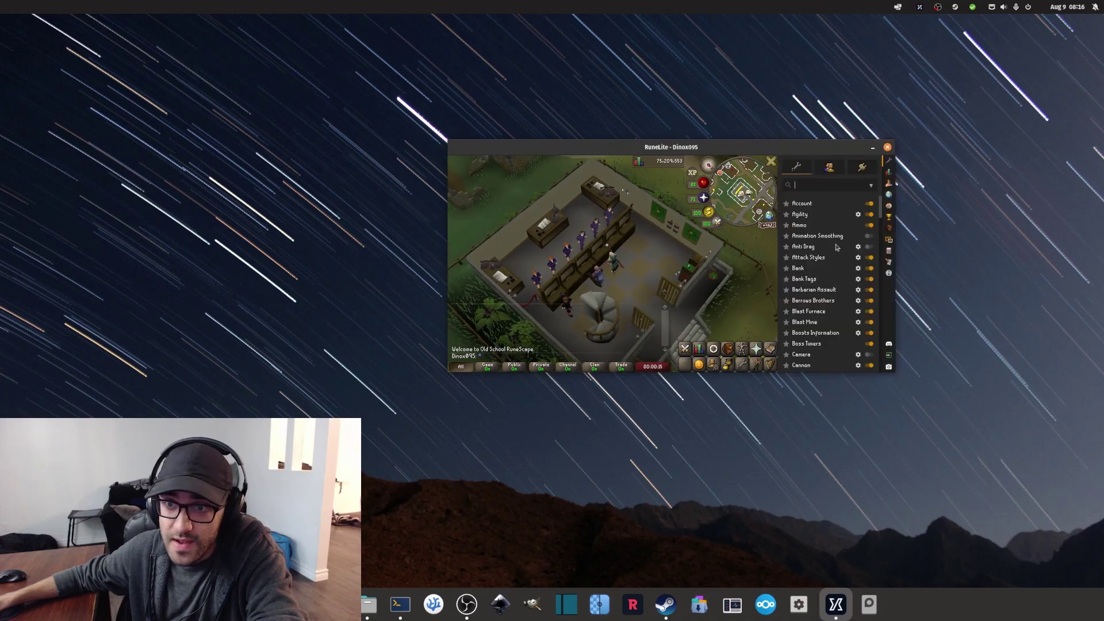
pyautogui.scroll(-2, 831, 252)
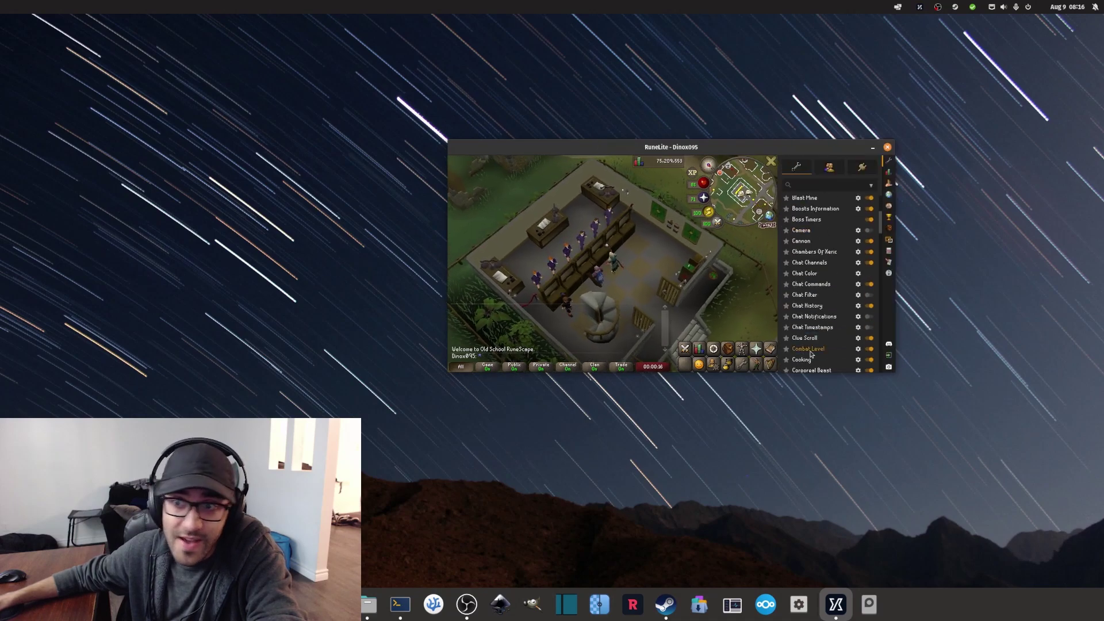
pyautogui.click(489, 364)
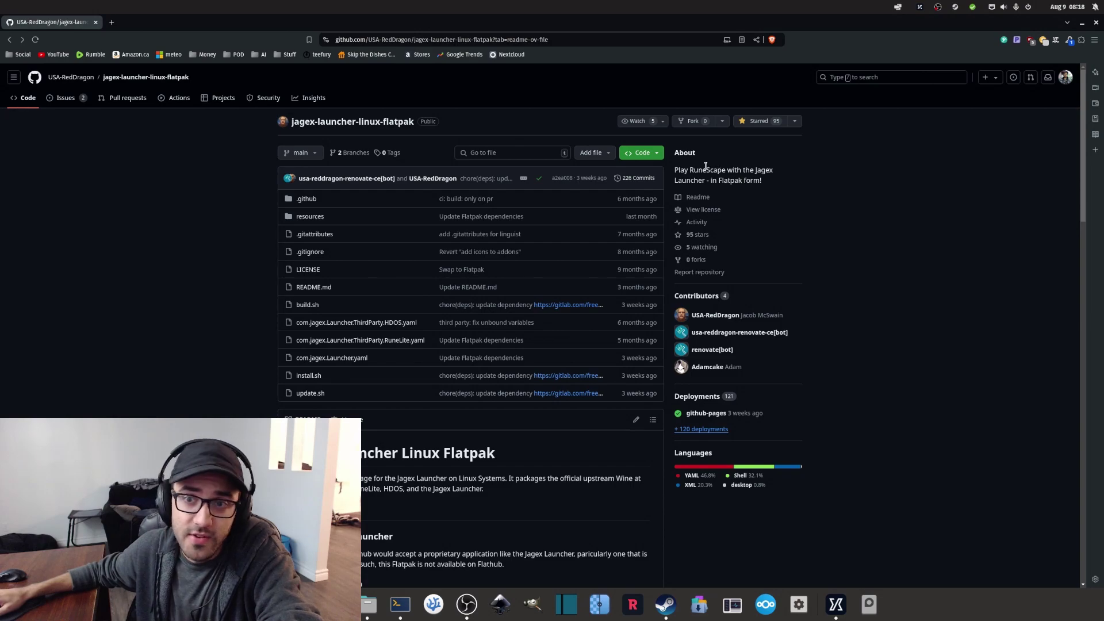
# Review the jagex-launcher-linux-flatpak repository's About description, file list and README installation instructions on GitHub
pyautogui.tripleClick(706, 166)
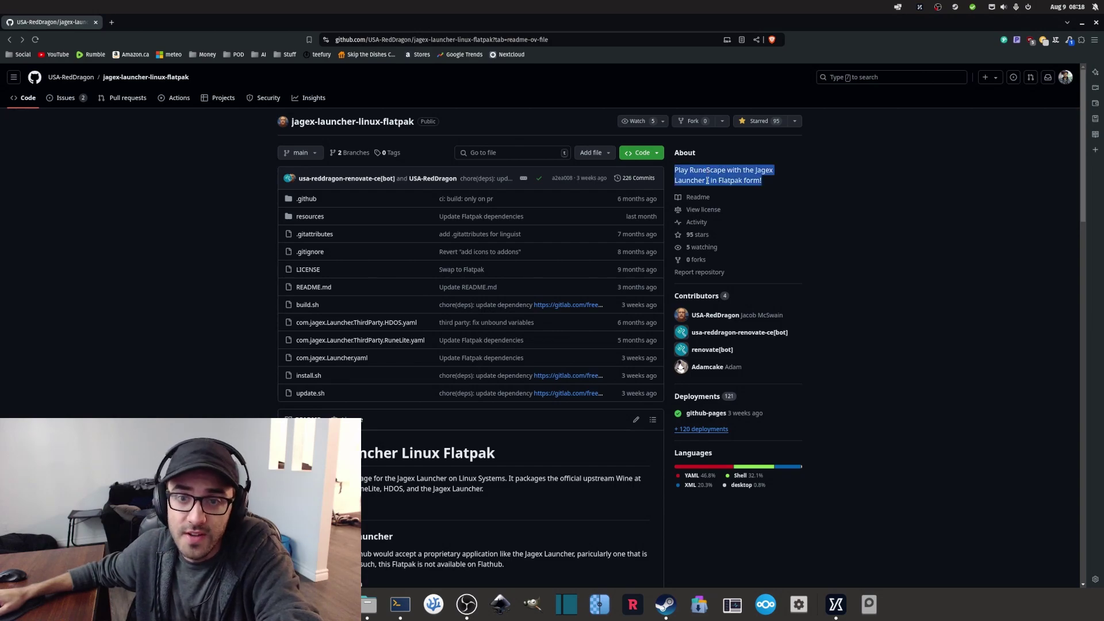
pyautogui.scroll(-5, 719, 213)
pyautogui.scroll(5, 450, 242)
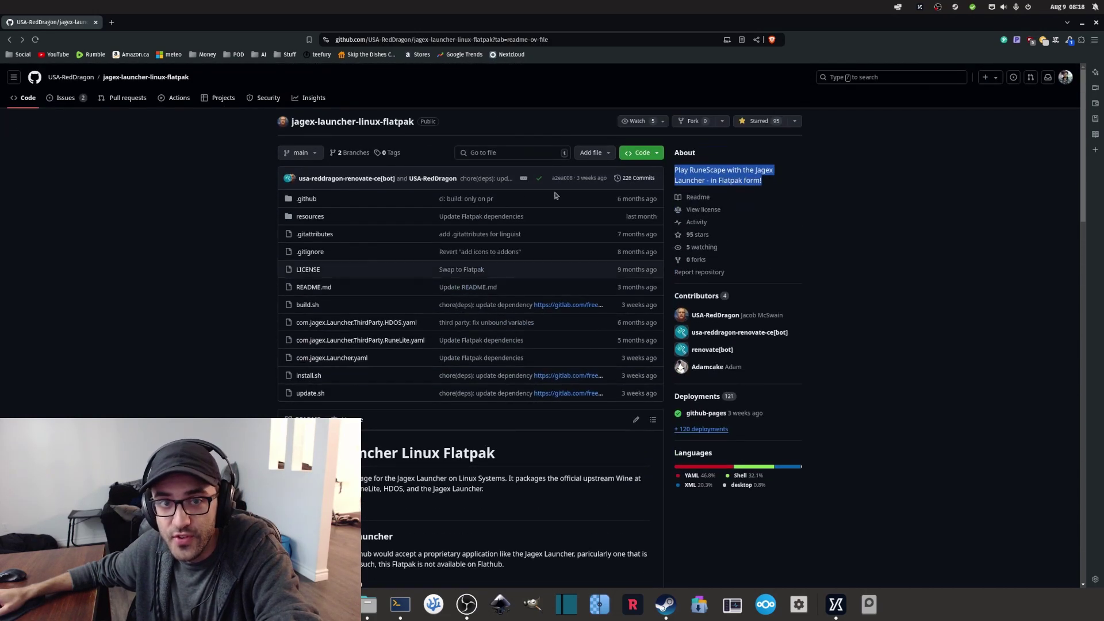
pyautogui.scroll(1, 344, 385)
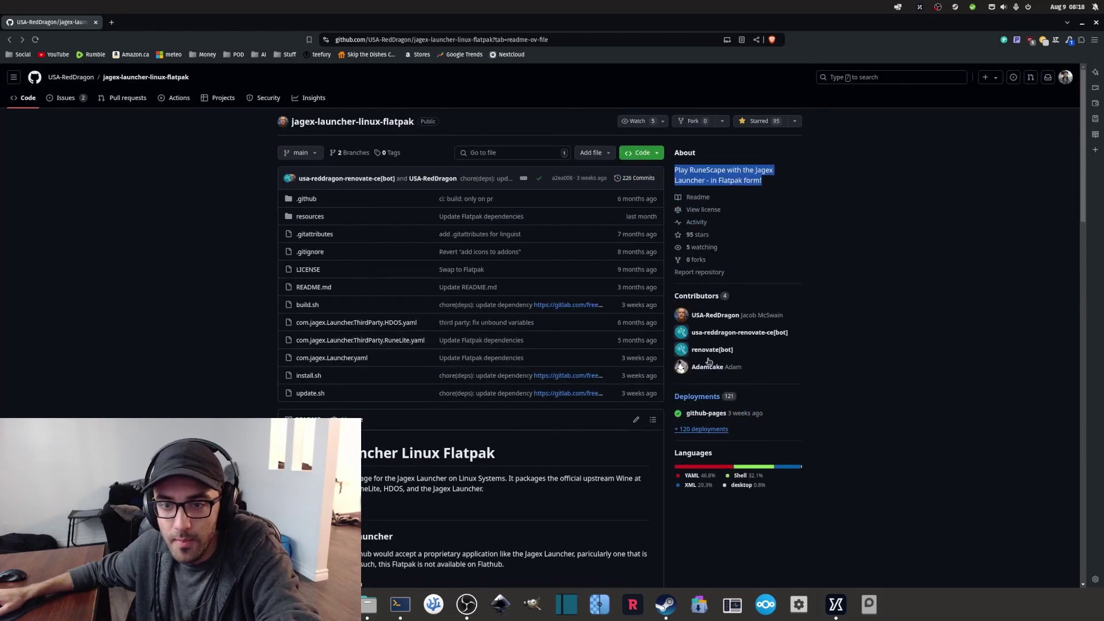
pyautogui.scroll(-7, 597, 401)
pyautogui.scroll(3, 373, 376)
pyautogui.scroll(-2, 374, 375)
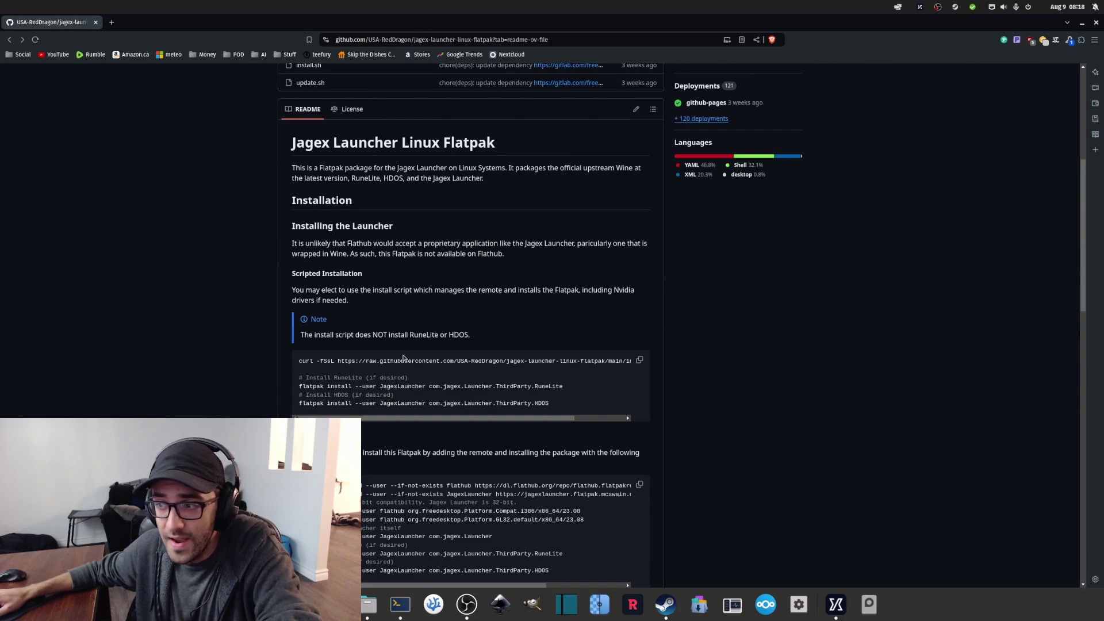
pyautogui.scroll(7, 409, 359)
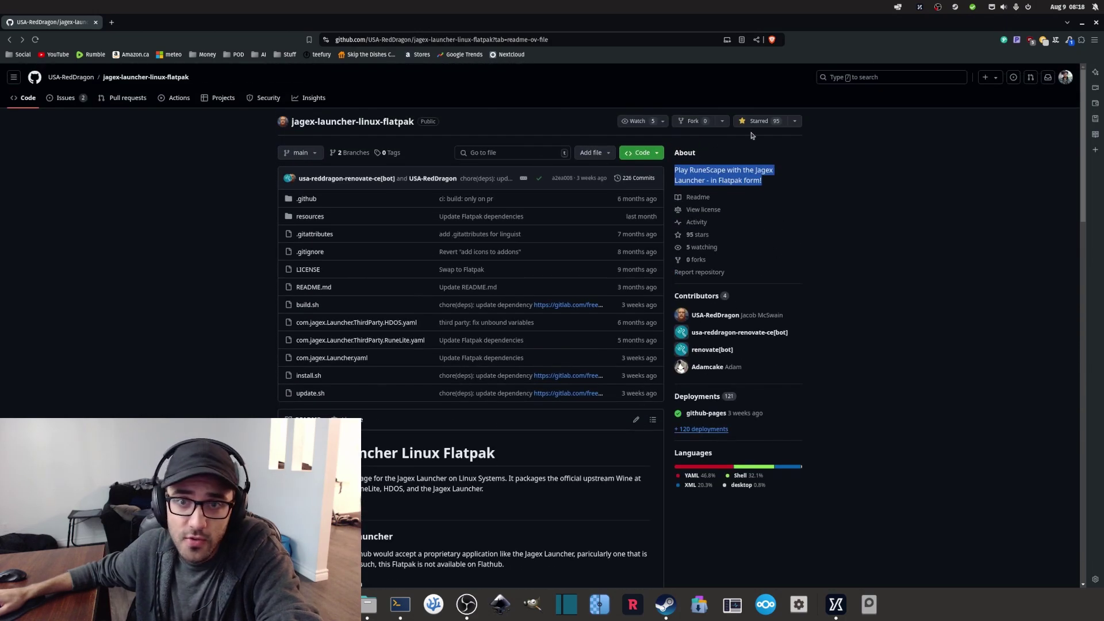